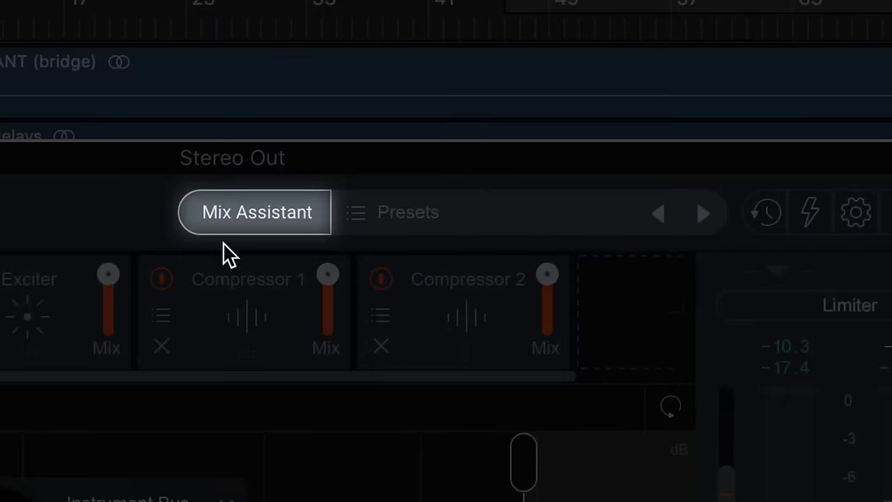
# Start Neutron 3's Mix Assistant in Balance mode and continue to the focus page.
pyautogui.click(230, 230)
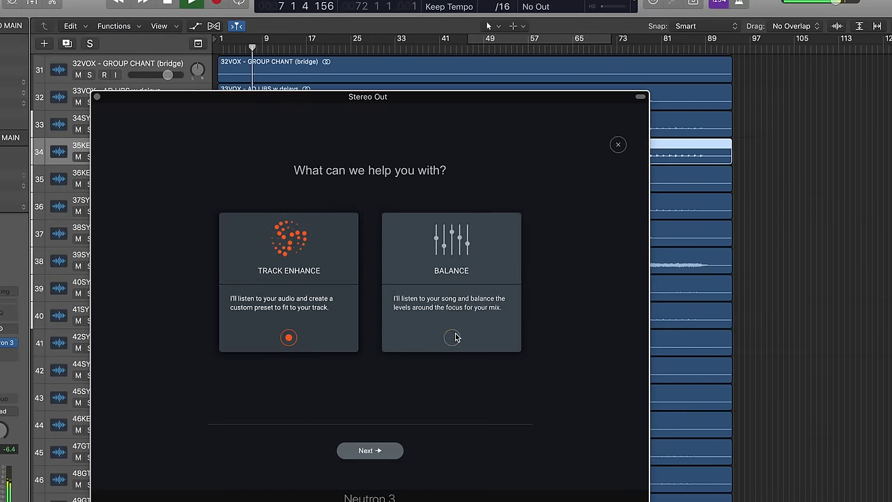
pyautogui.click(453, 337)
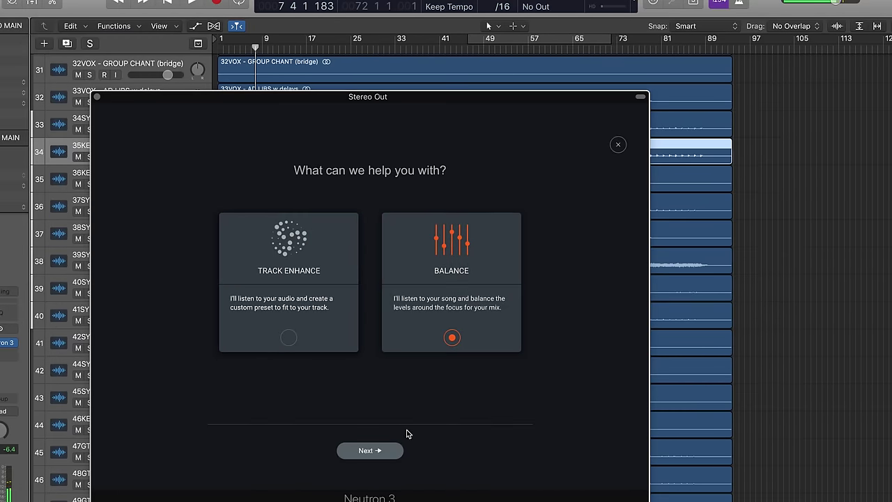
pyautogui.click(382, 450)
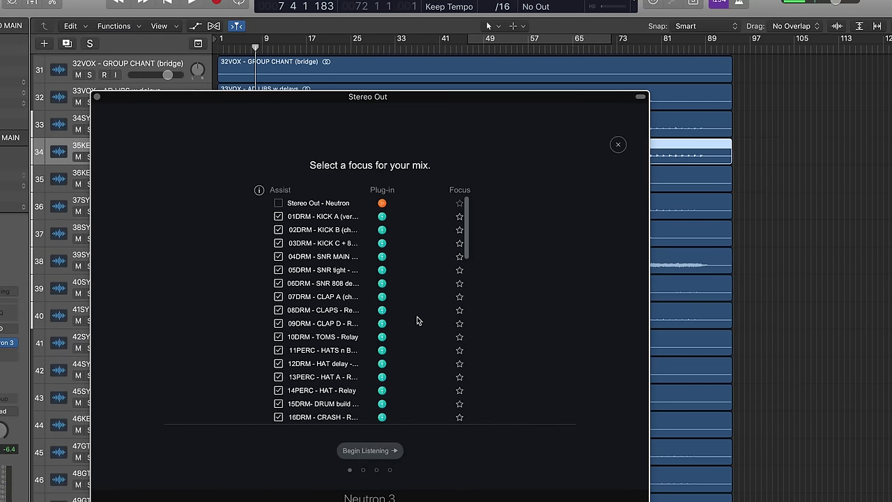
# Star the 23VOX and 28VOX vocal tracks as the mix focus.
pyautogui.scroll(-5, 418, 320)
pyautogui.scroll(-3, 415, 319)
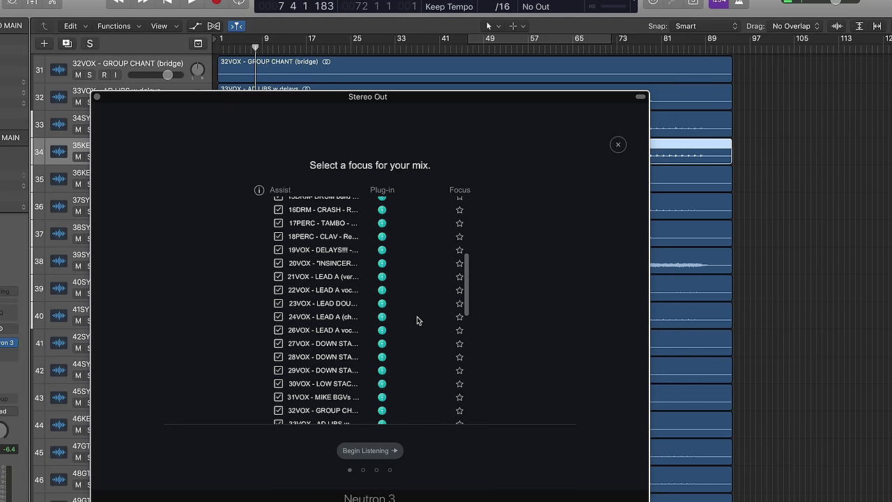
pyautogui.click(459, 300)
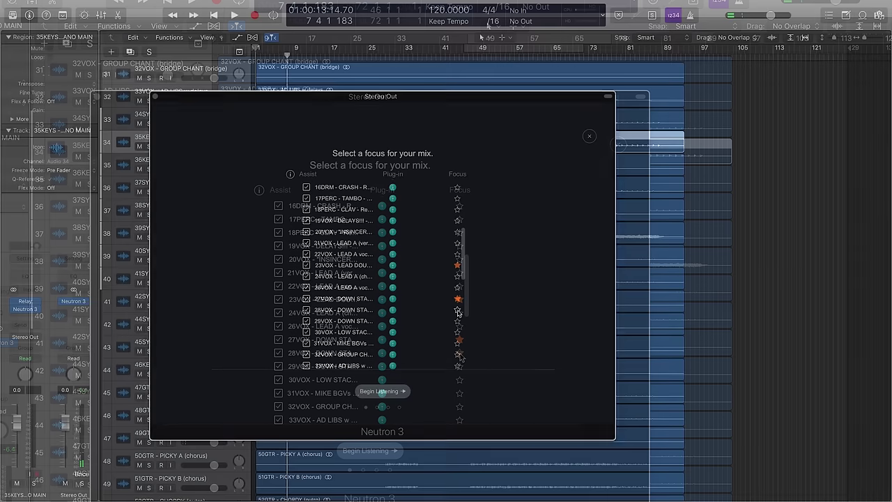
pyautogui.click(459, 353)
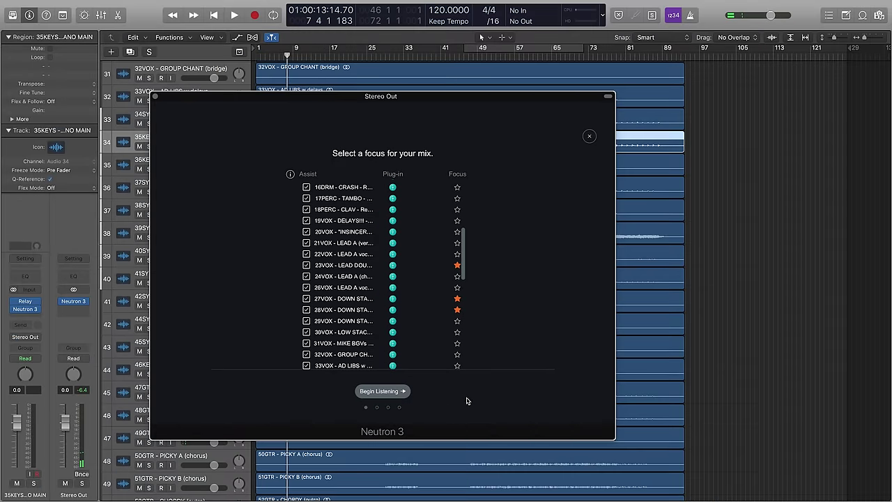
# Return playback to the song start and begin the assistant's listening step.
pyautogui.press('Return')
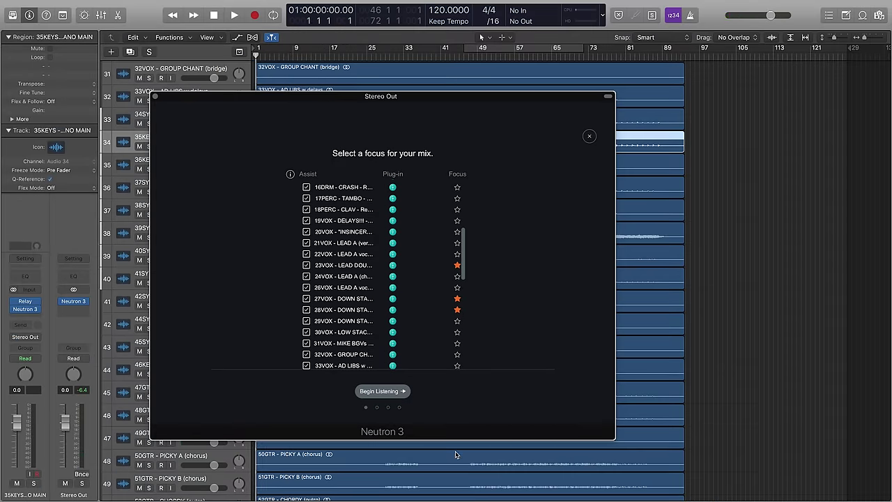
pyautogui.click(454, 455)
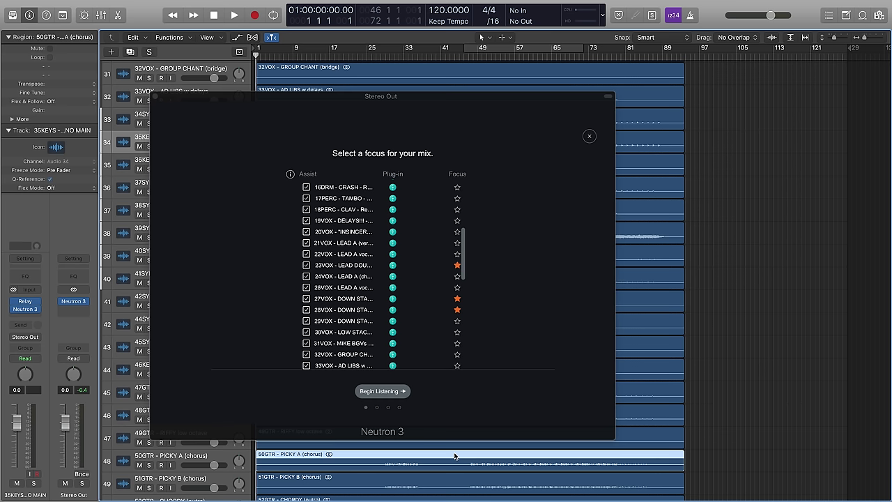
pyautogui.click(388, 394)
# Accept Musical 3.0, Voice 0.3, Bass -4.4, Focus 5.7 dB, then lower Percussion to -3.3 dB.
pyautogui.press('space')
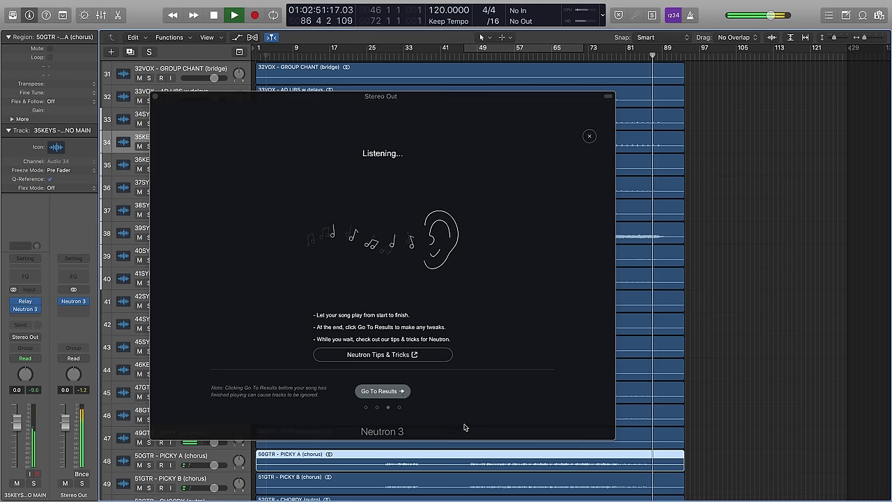
pyautogui.click(395, 396)
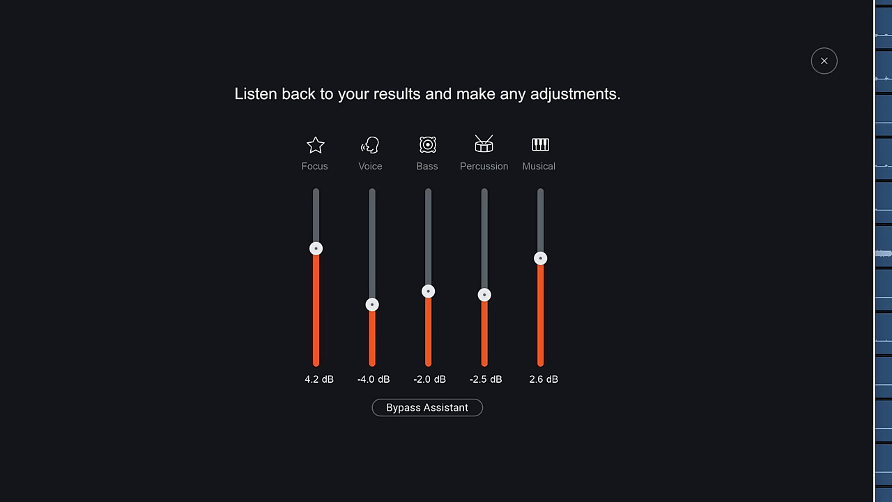
pyautogui.moveTo(540, 258); pyautogui.dragTo(540, 256)
pyautogui.click(373, 274)
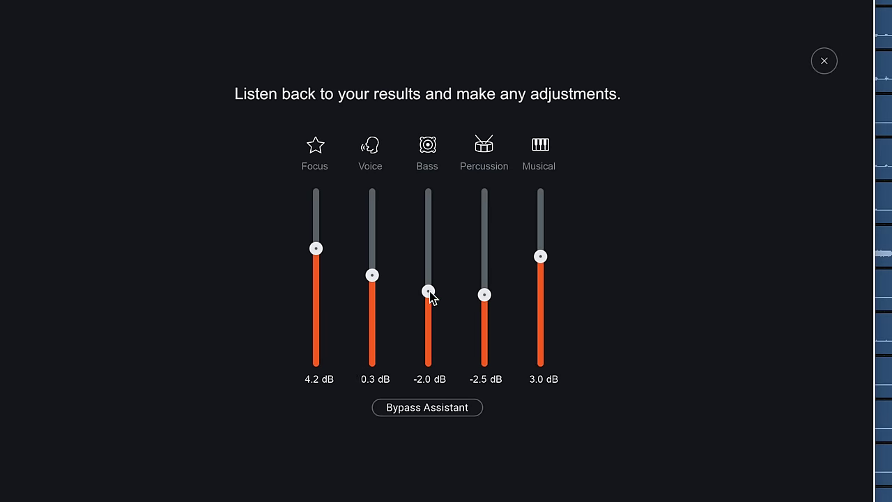
pyautogui.moveTo(429, 292); pyautogui.dragTo(429, 308)
pyautogui.moveTo(315, 247); pyautogui.dragTo(315, 236)
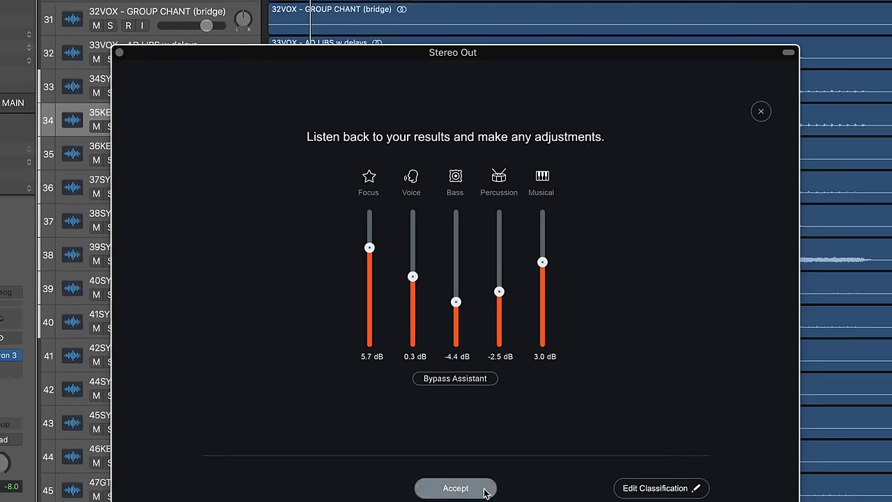
pyautogui.click(485, 492)
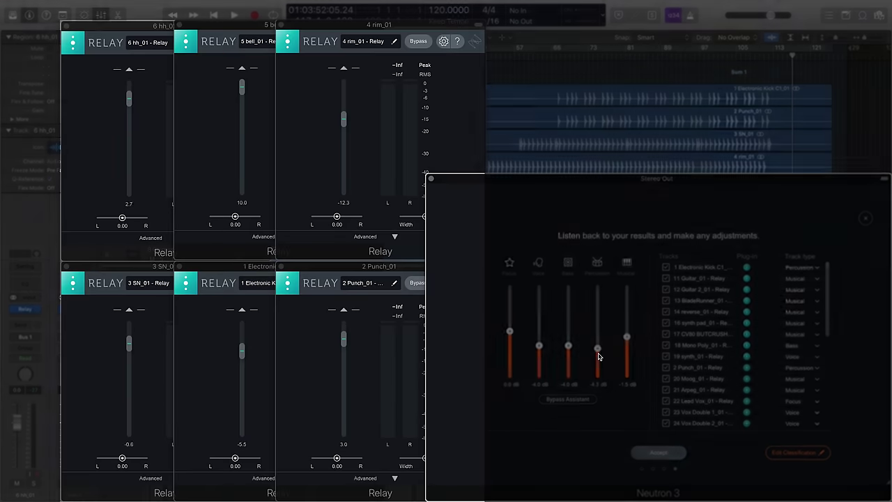
pyautogui.moveTo(597, 342)
pyautogui.mouseDown()
pyautogui.moveTo(599, 380)
pyautogui.moveTo(604, 317)
pyautogui.mouseUp()
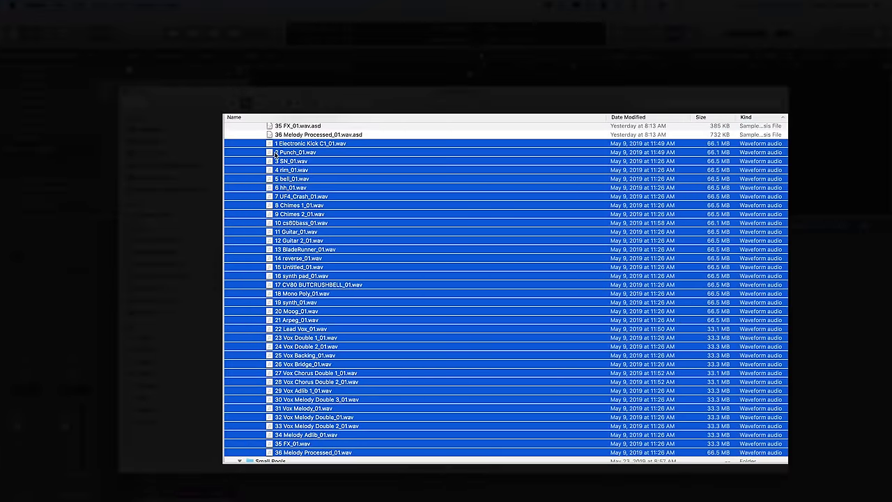
# Drag the 36 numbered WAV files from the Japan Folder toward Logic's Tracks area.
pyautogui.scroll(-1, 288, 146)
pyautogui.scroll(-1, 288, 146)
pyautogui.scroll(1, 288, 146)
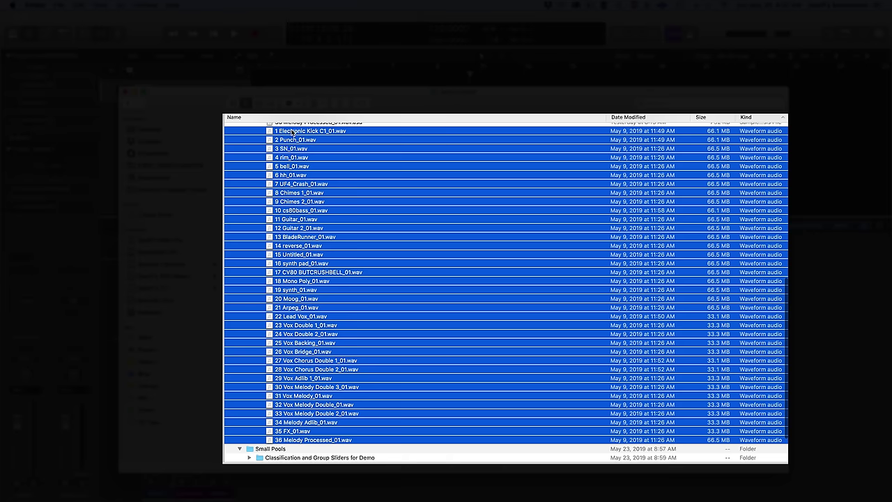
pyautogui.moveTo(295, 132); pyautogui.dragTo(358, 142)
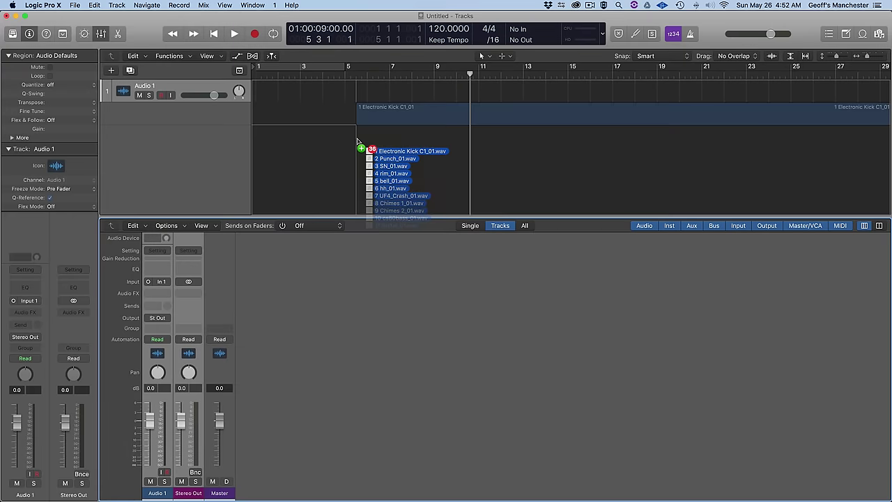
# Drop the 36 files at the project start, each on its own new track.
pyautogui.moveTo(359, 142); pyautogui.dragTo(254, 93)
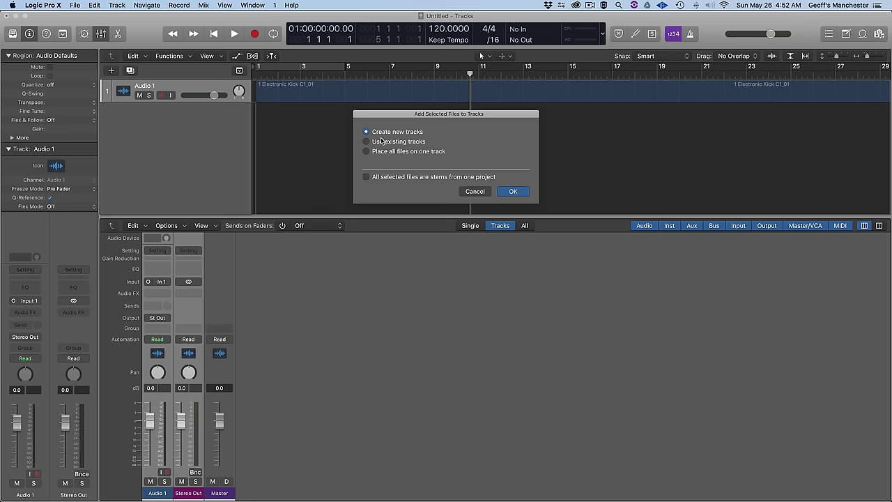
pyautogui.click(506, 191)
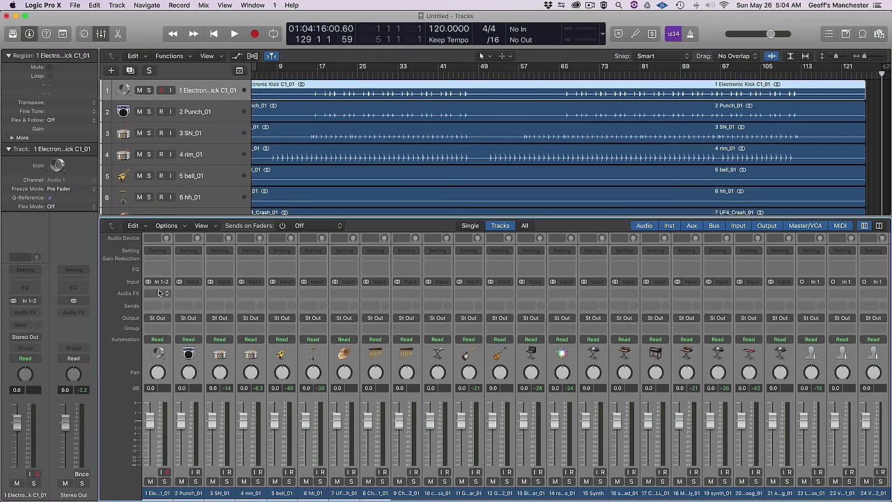
# Insert iZotope Relay as an Audio FX on all selected channels.
pyautogui.click(158, 293)
pyautogui.moveTo(165, 463)
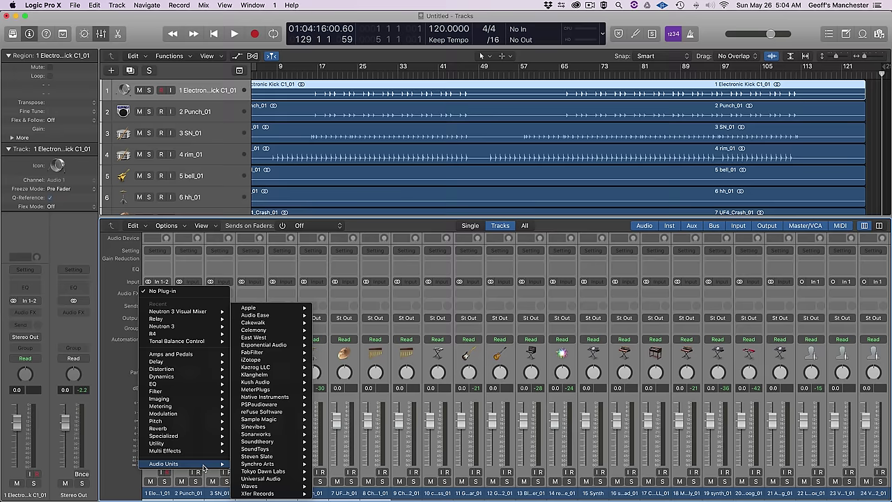
pyautogui.moveTo(252, 359)
pyautogui.moveTo(330, 388)
pyautogui.click(448, 387)
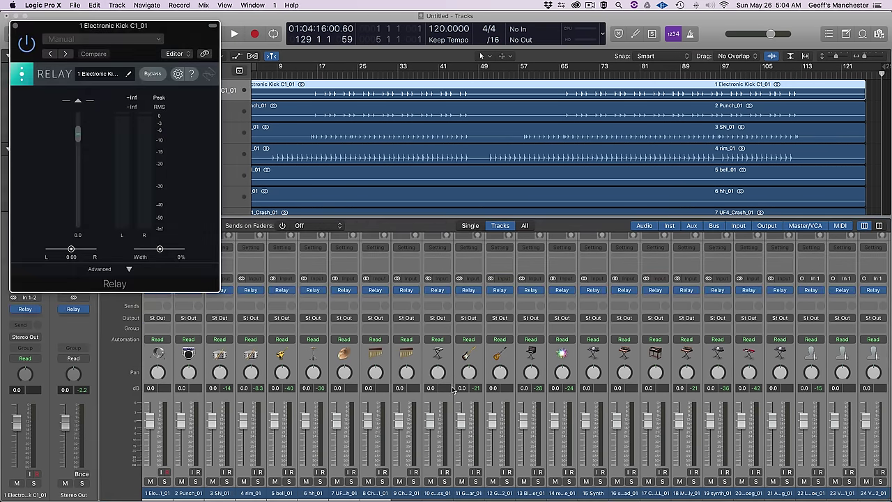
pyautogui.hscroll(10, 683, 326)
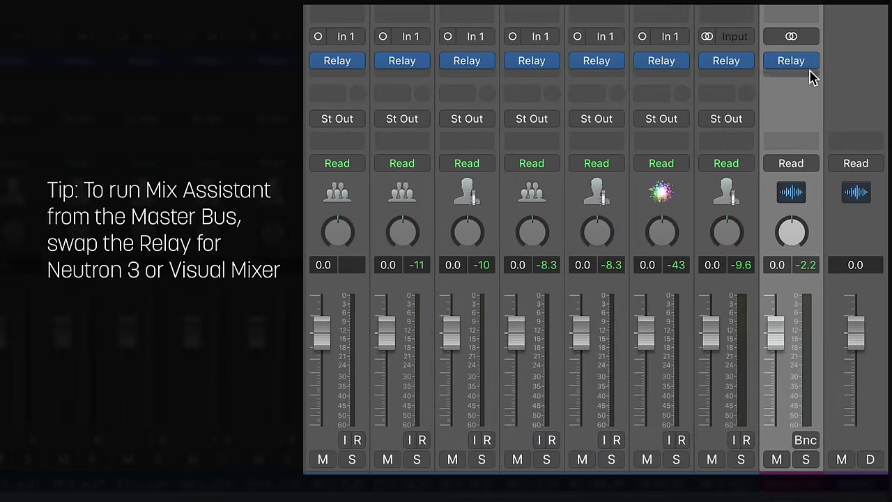
# Replace Stereo Out's Relay with Neutron 3 Visual Mixer (Stereo) and launch its Mix Assistant.
pyautogui.click(852, 291)
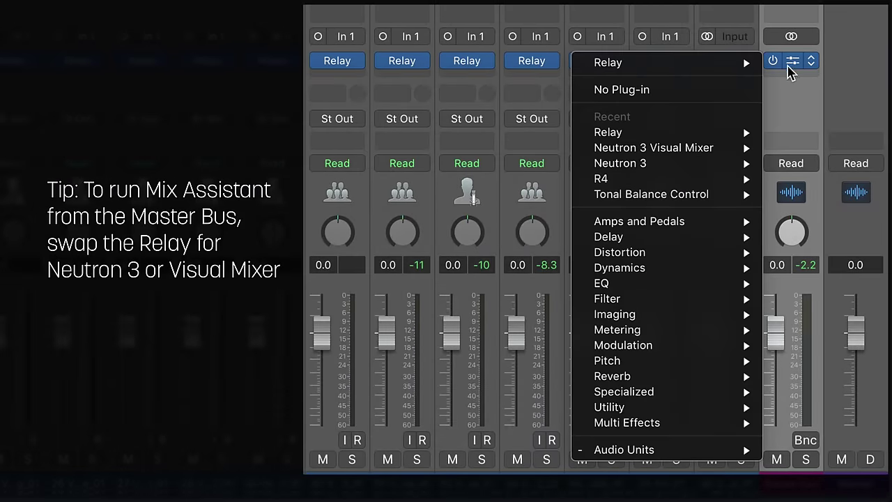
pyautogui.moveTo(653, 148)
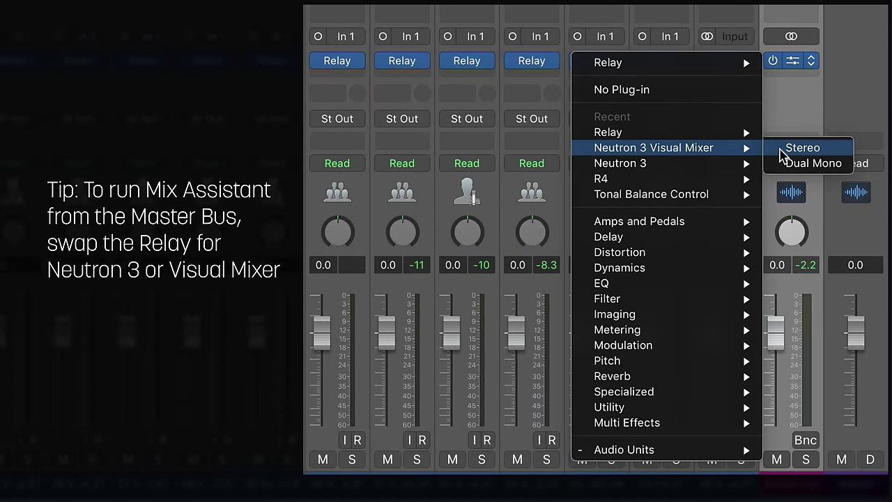
pyautogui.click(780, 148)
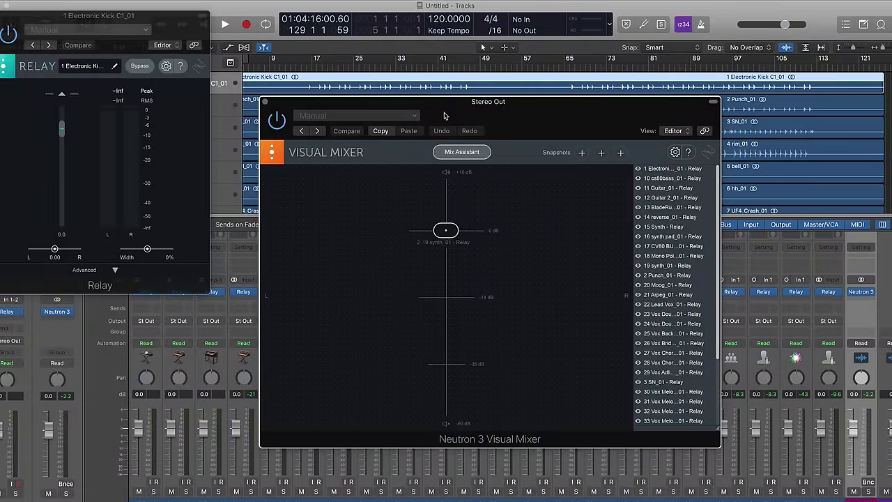
pyautogui.click(3, 17)
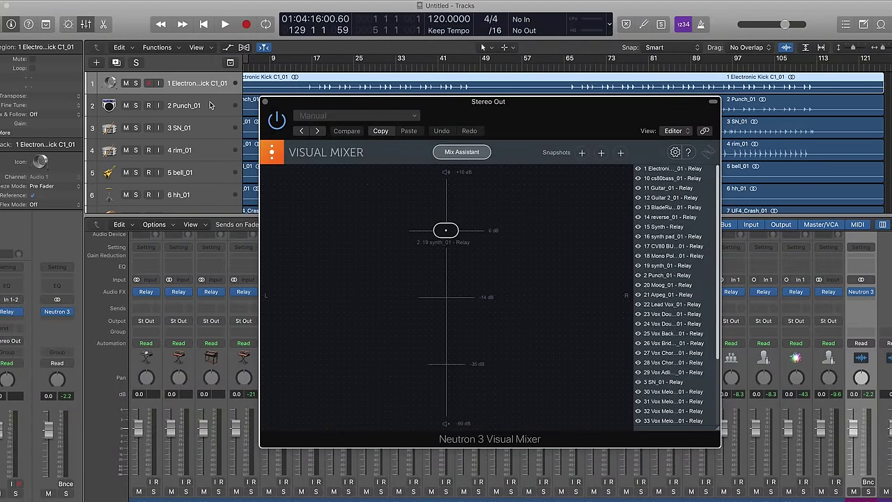
pyautogui.click(711, 103)
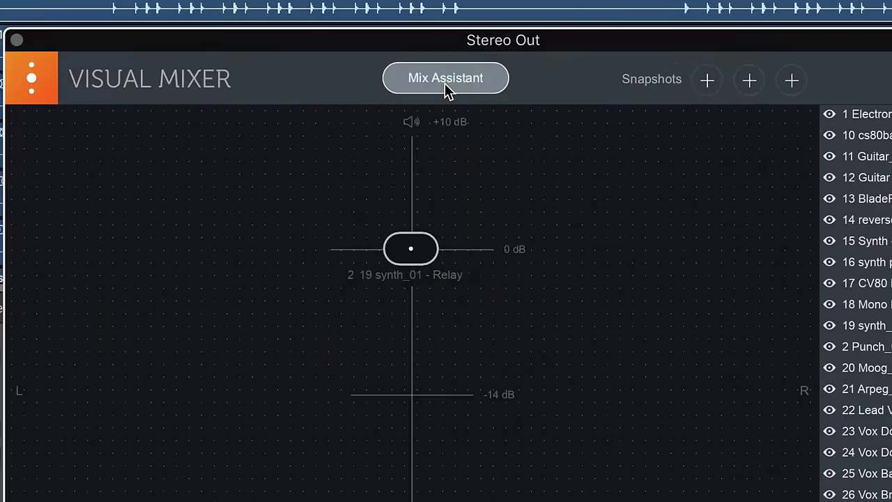
pyautogui.click(445, 83)
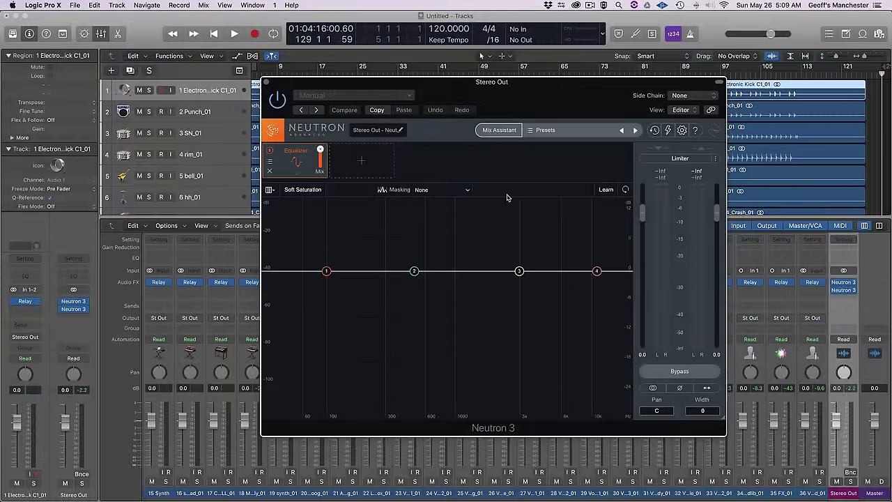
# Start the Balance assistant and dismiss its explanation page to show the Visual Mixer.
pyautogui.click(505, 134)
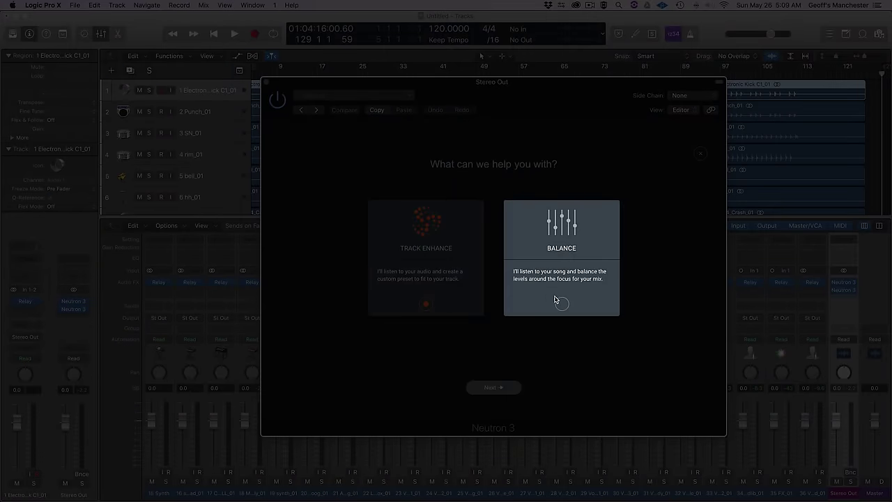
pyautogui.click(561, 304)
pyautogui.click(493, 387)
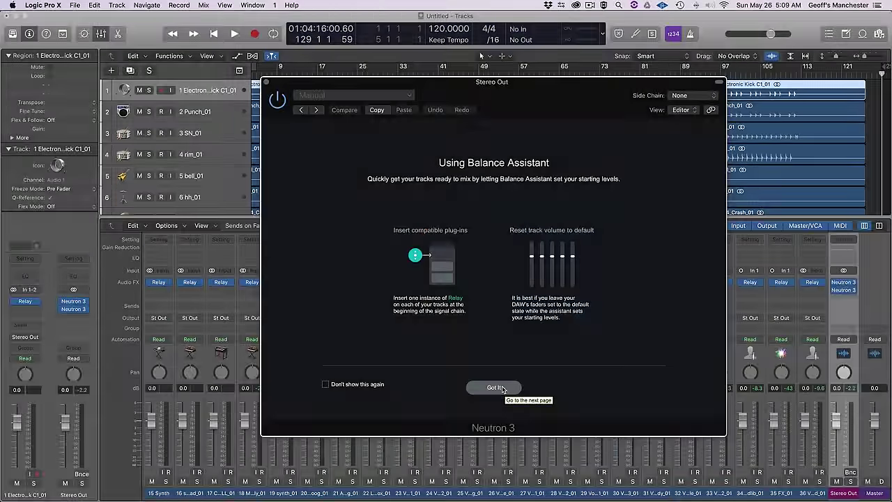
pyautogui.click(497, 388)
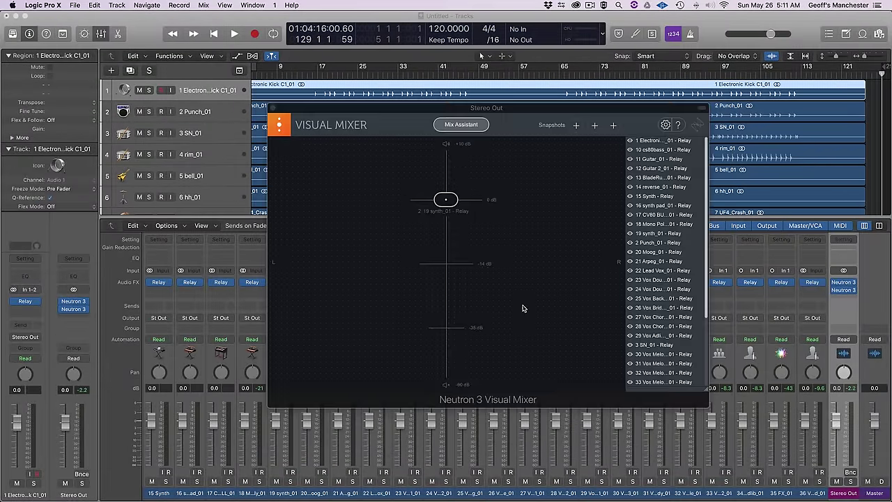
# In the Visual Mixer's Mix Assistant, star 22 Lead Vox and Vox Bridge as focus.
pyautogui.click(462, 124)
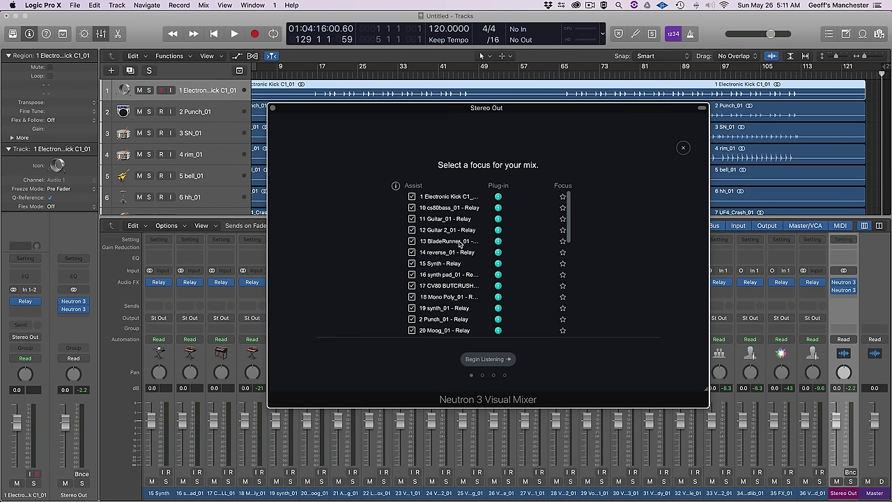
pyautogui.scroll(-5, 459, 243)
pyautogui.scroll(-2, 459, 243)
pyautogui.scroll(-3, 459, 243)
pyautogui.scroll(-2, 459, 243)
pyautogui.scroll(2, 459, 243)
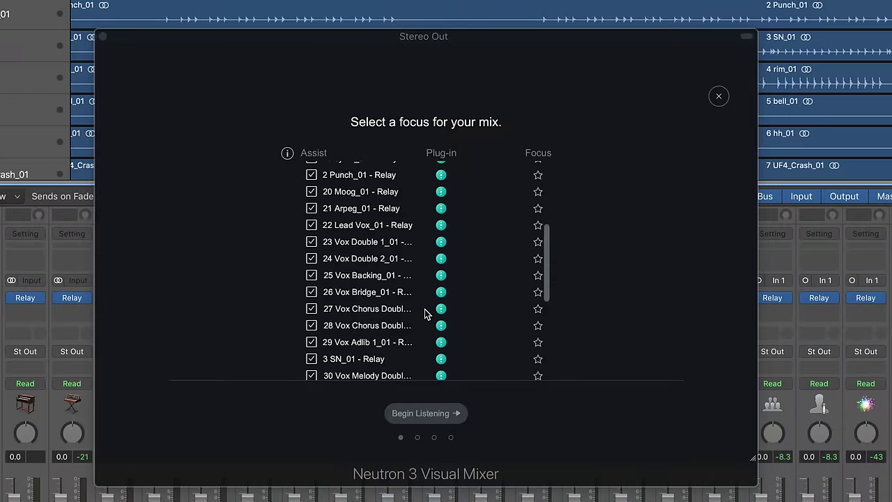
pyautogui.scroll(-2, 424, 312)
pyautogui.scroll(1, 424, 312)
pyautogui.scroll(1, 424, 312)
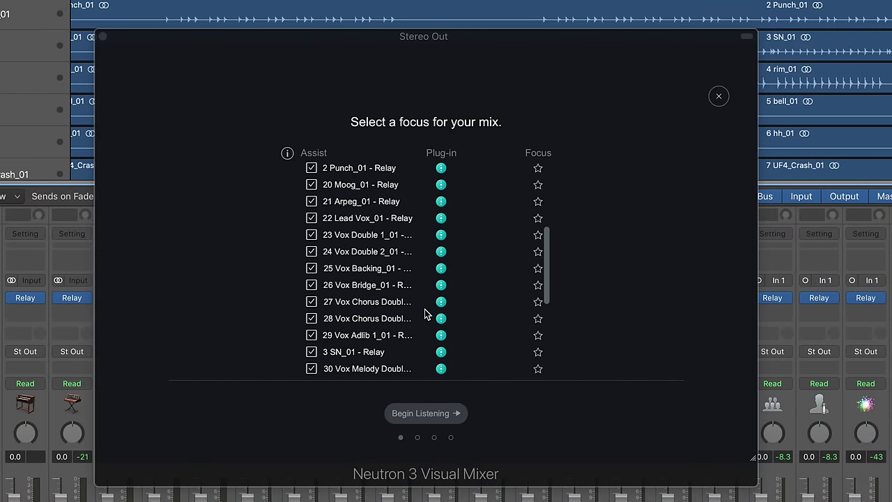
pyautogui.scroll(-1, 424, 309)
pyautogui.click(537, 212)
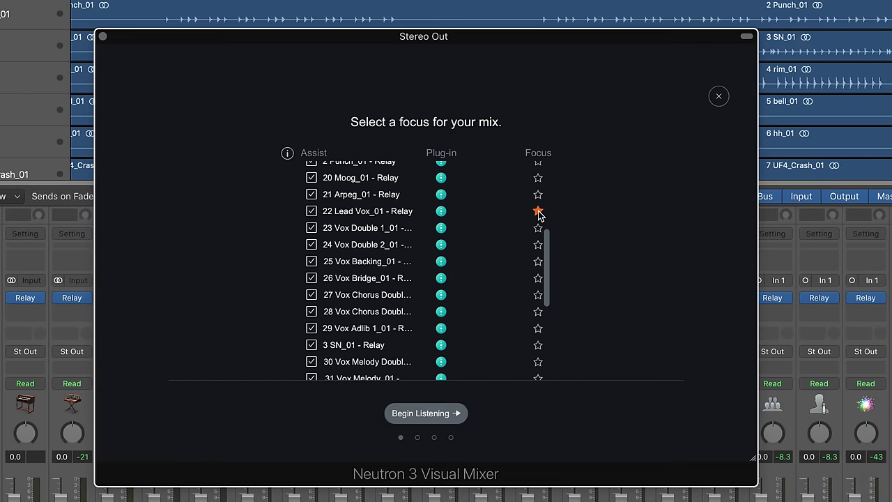
pyautogui.click(537, 278)
# Scroll the remaining track list and star Vox Melody as a focus track.
pyautogui.scroll(-3, 537, 282)
pyautogui.scroll(-1, 538, 284)
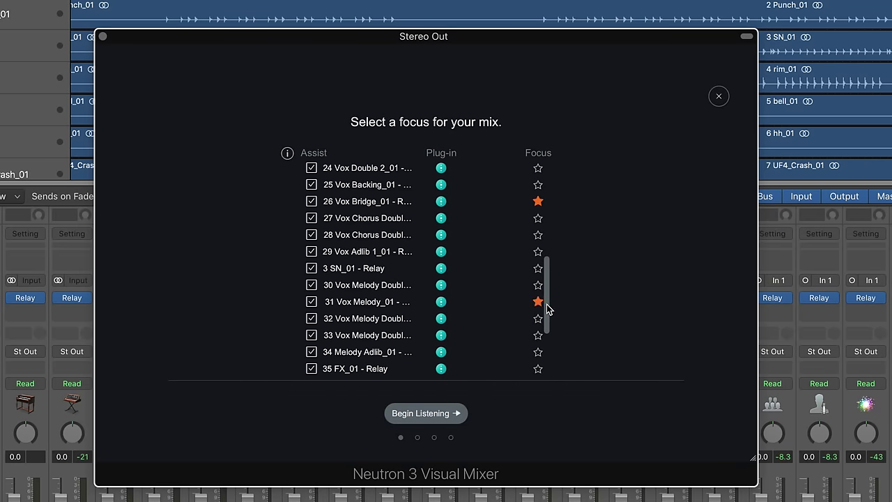
pyautogui.scroll(-2, 548, 303)
pyautogui.scroll(-1, 547, 335)
pyautogui.scroll(1, 546, 311)
pyautogui.scroll(3, 546, 310)
pyautogui.scroll(2, 549, 269)
pyautogui.scroll(-2, 548, 276)
pyautogui.scroll(-2, 548, 278)
pyautogui.scroll(-2, 547, 310)
pyautogui.scroll(-1, 547, 315)
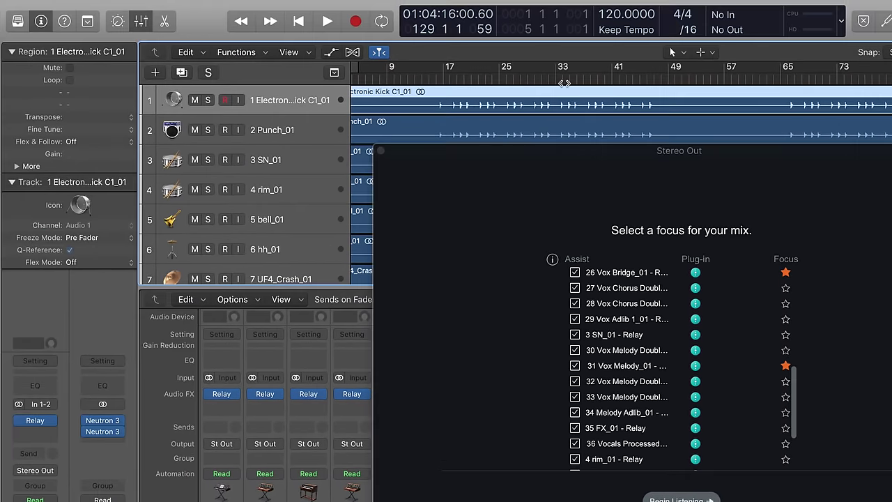
pyautogui.click(418, 18)
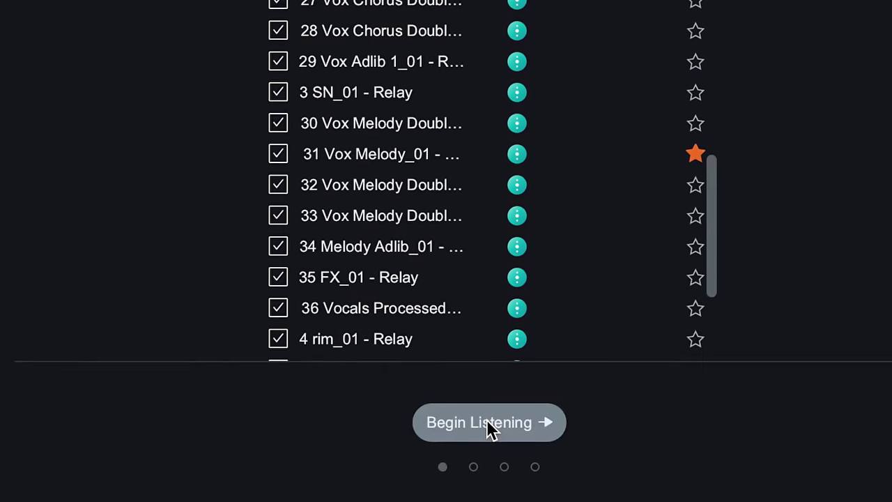
# Begin listening, play the song from the start, and enlarge the track area.
pyautogui.click(598, 467)
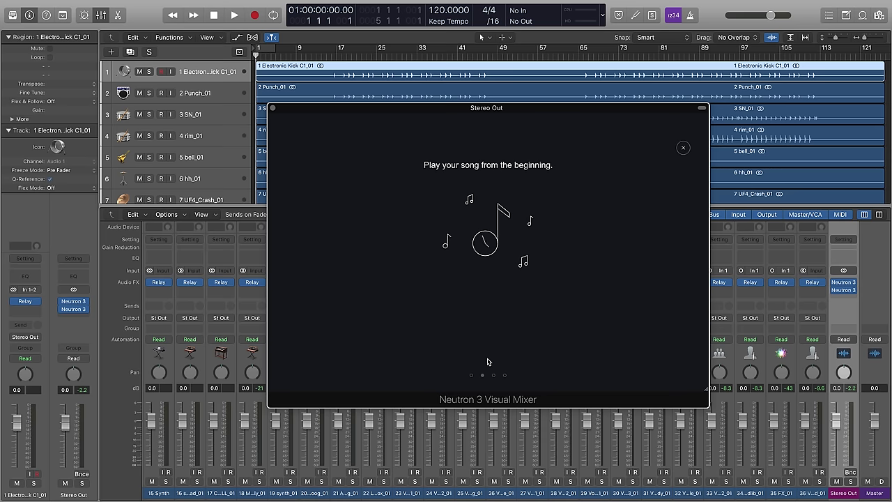
pyautogui.press('space')
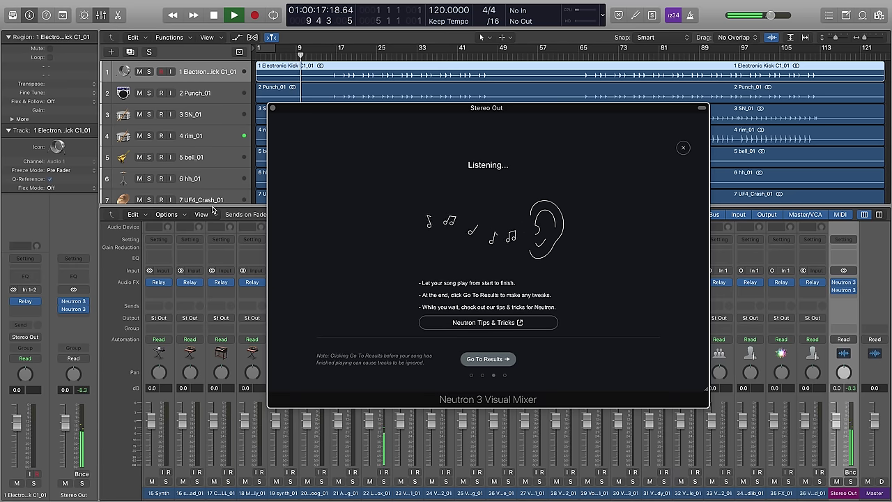
pyautogui.moveTo(213, 209); pyautogui.dragTo(204, 409)
# Scroll down through the tracks while the assistant listens to the song.
pyautogui.scroll(-2, 194, 179)
pyautogui.scroll(-3, 194, 179)
pyautogui.scroll(-1, 194, 180)
pyautogui.scroll(-1, 194, 179)
pyautogui.scroll(-3, 194, 179)
pyautogui.scroll(-2, 193, 179)
pyautogui.scroll(-3, 193, 179)
pyautogui.scroll(-2, 193, 179)
pyautogui.scroll(-1, 193, 179)
pyautogui.scroll(-1, 193, 179)
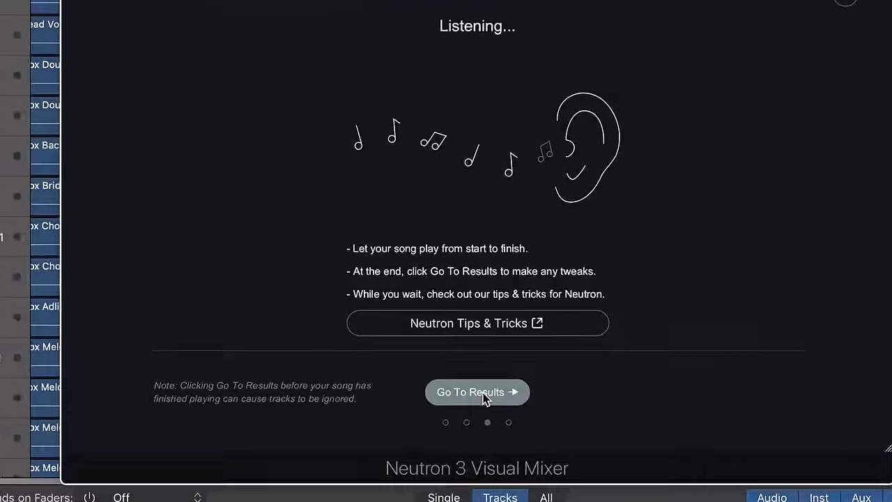
# Show the balance results and A/B the assistant bypass several times, leaving bypass off.
pyautogui.click(486, 394)
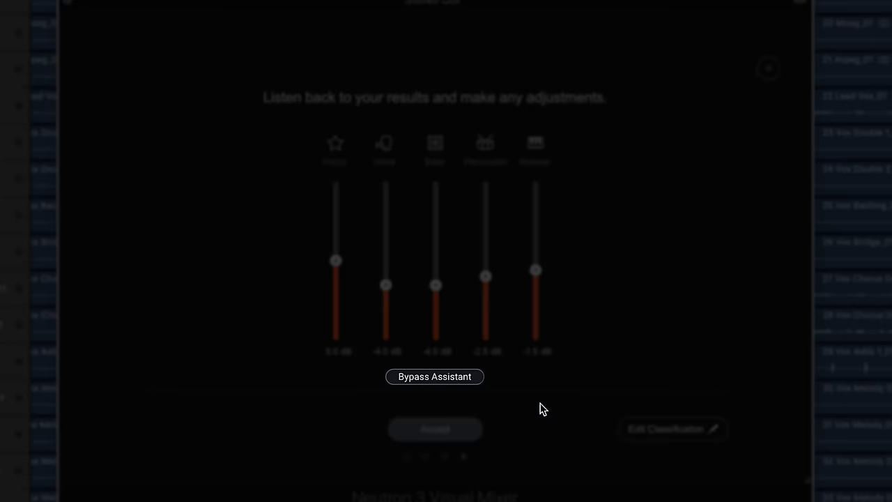
pyautogui.click(456, 377)
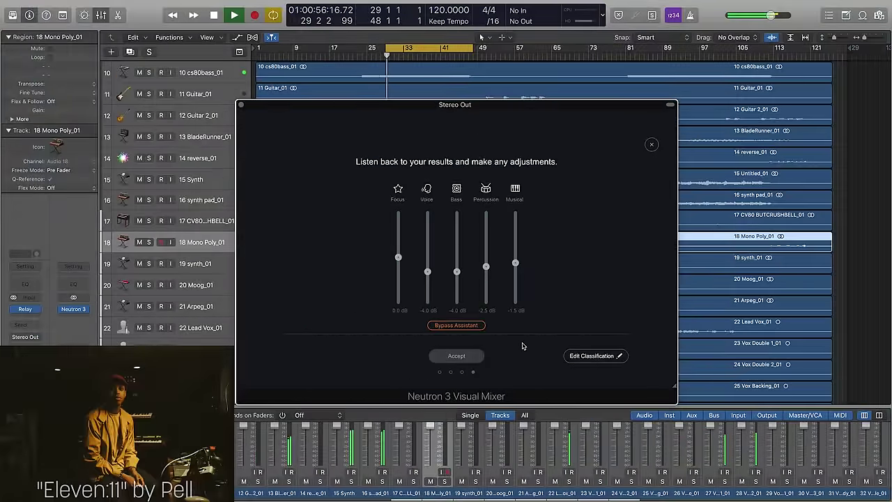
pyautogui.click(482, 328)
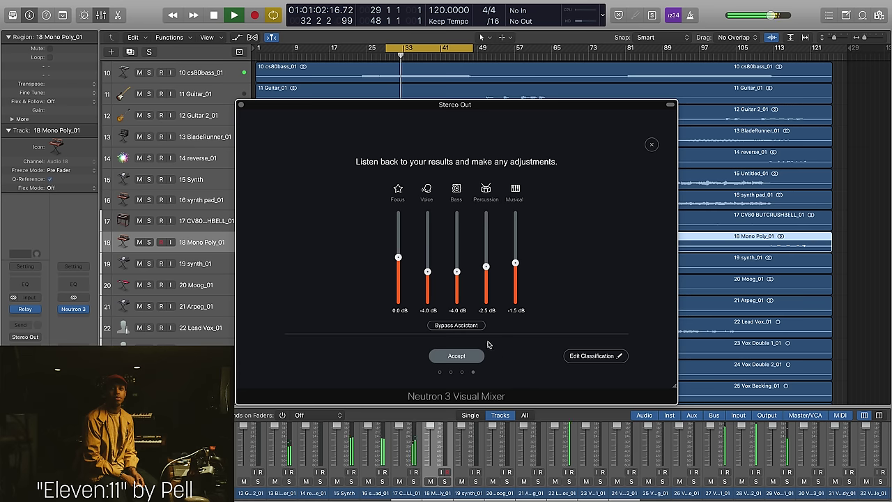
pyautogui.click(470, 327)
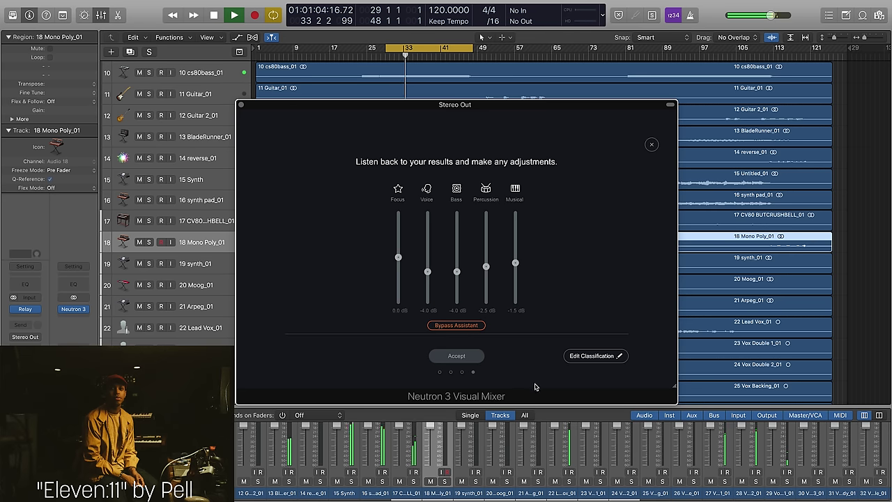
pyautogui.click(477, 327)
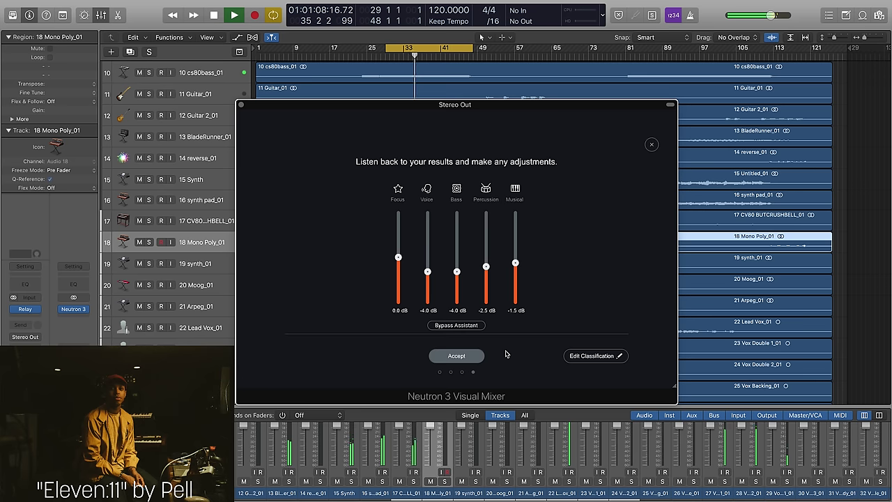
pyautogui.click(473, 326)
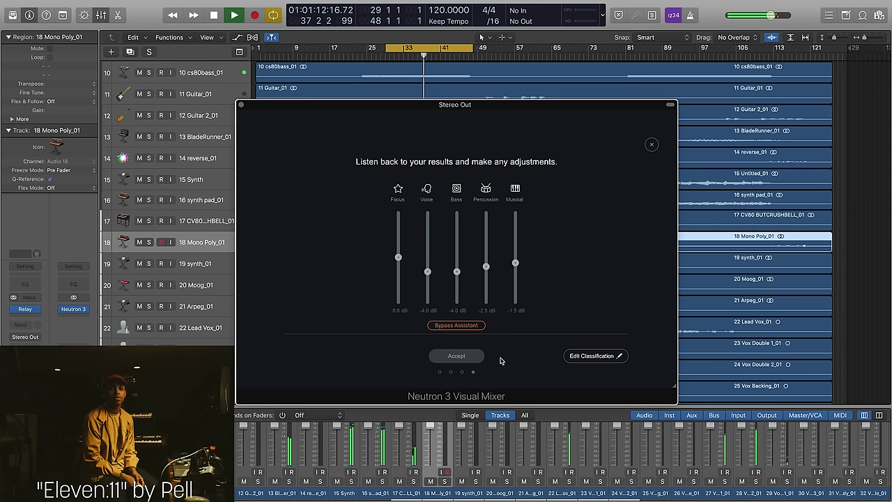
pyautogui.click(475, 325)
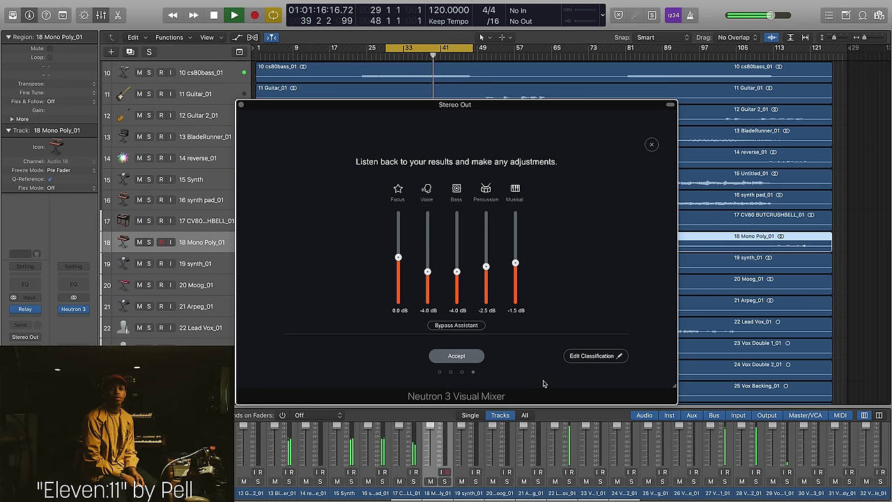
pyautogui.click(476, 327)
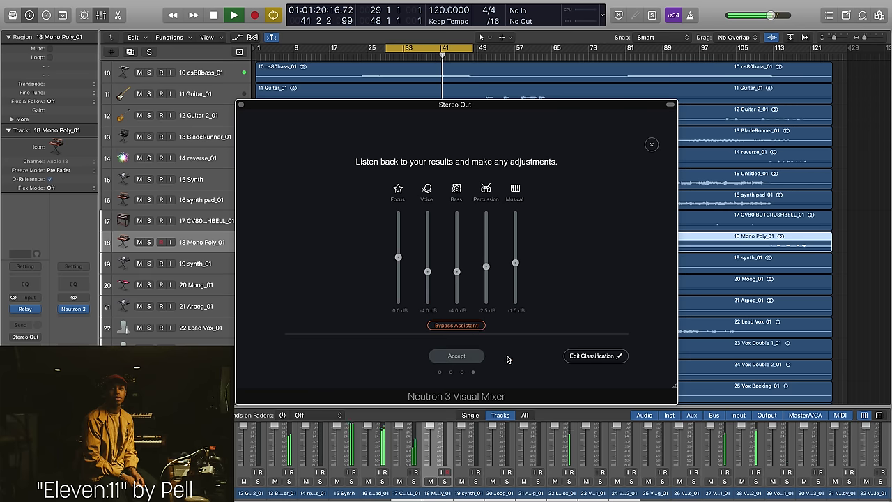
pyautogui.click(477, 327)
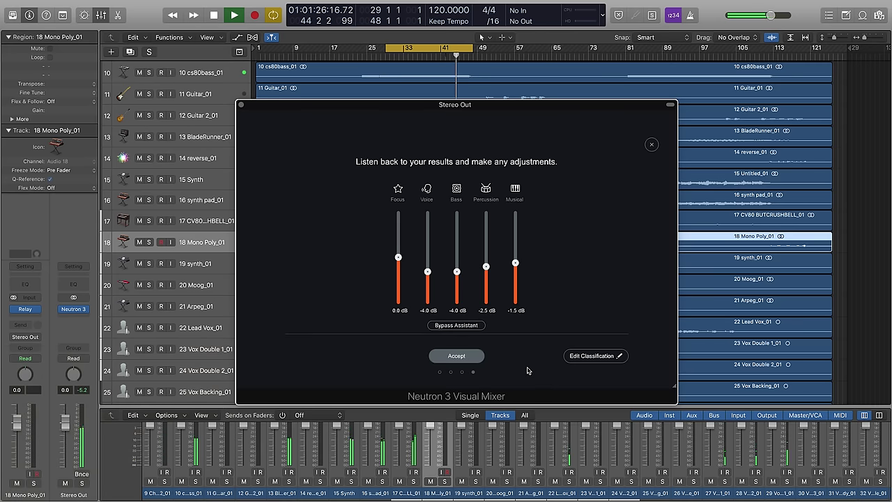
# Stop playback, try the Musical, Percussion and Focus levels, then reset Focus to 0.0 dB.
pyautogui.press('space')
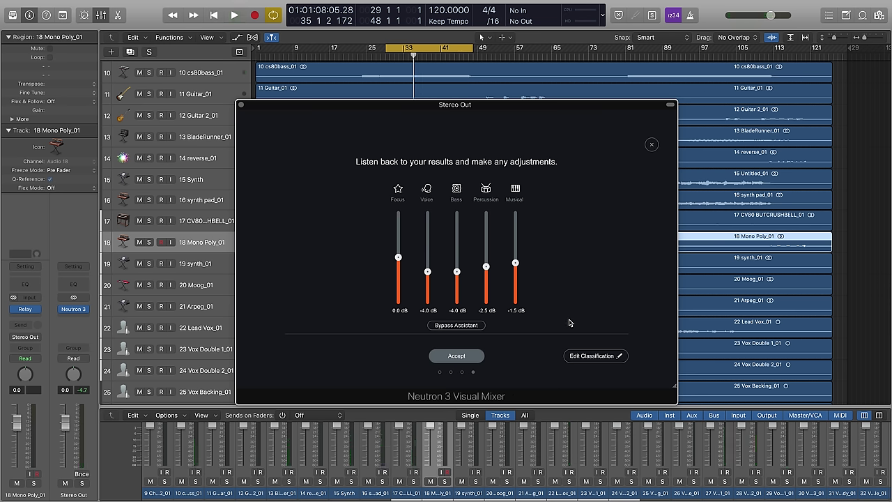
pyautogui.moveTo(515, 258)
pyautogui.mouseDown()
pyautogui.moveTo(515, 233)
pyautogui.moveTo(510, 280)
pyautogui.moveTo(515, 263)
pyautogui.mouseUp()
pyautogui.moveTo(487, 222); pyautogui.dragTo(485, 287)
pyautogui.moveTo(398, 258)
pyautogui.mouseDown()
pyautogui.moveTo(398, 233)
pyautogui.moveTo(397, 259)
pyautogui.mouseUp()
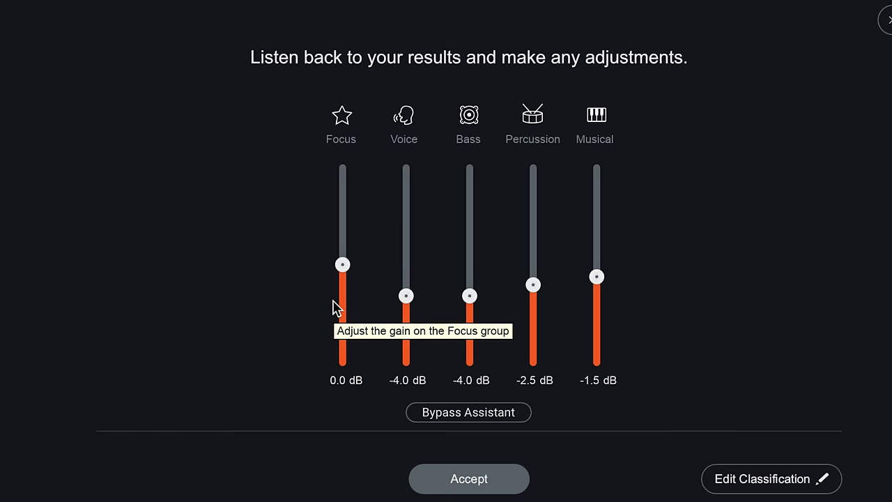
pyautogui.moveTo(342, 266)
pyautogui.mouseDown()
pyautogui.moveTo(346, 160)
pyautogui.moveTo(339, 376)
pyautogui.mouseUp()
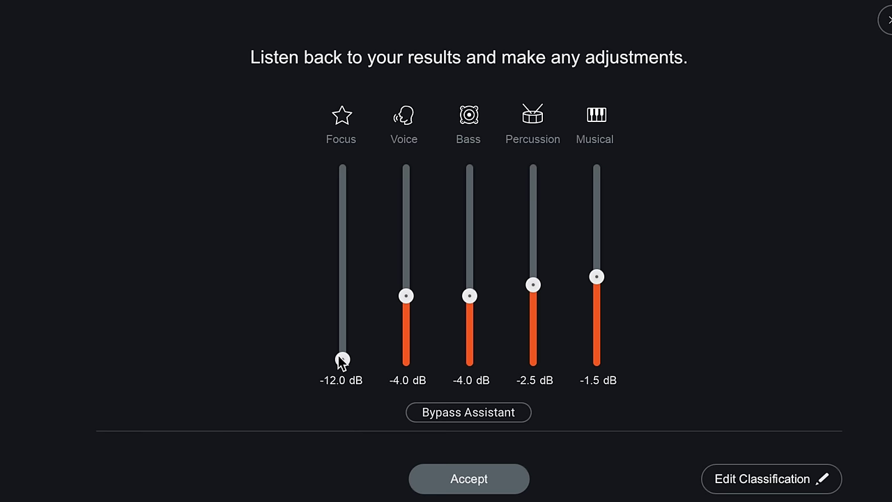
pyautogui.doubleClick(342, 359)
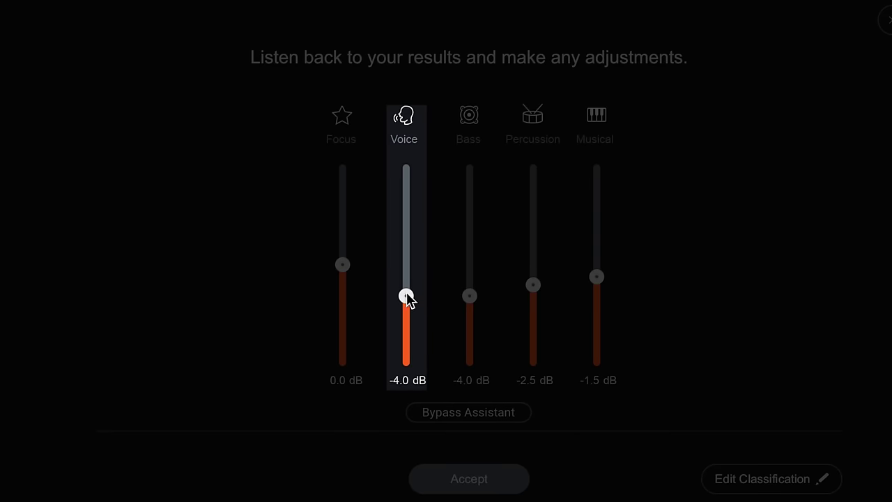
# Audition louder Voice, Bass, Percussion and Musical levels, leaving Percussion -2.5 and Musical -1.5 dB.
pyautogui.moveTo(406, 297); pyautogui.dragTo(409, 172)
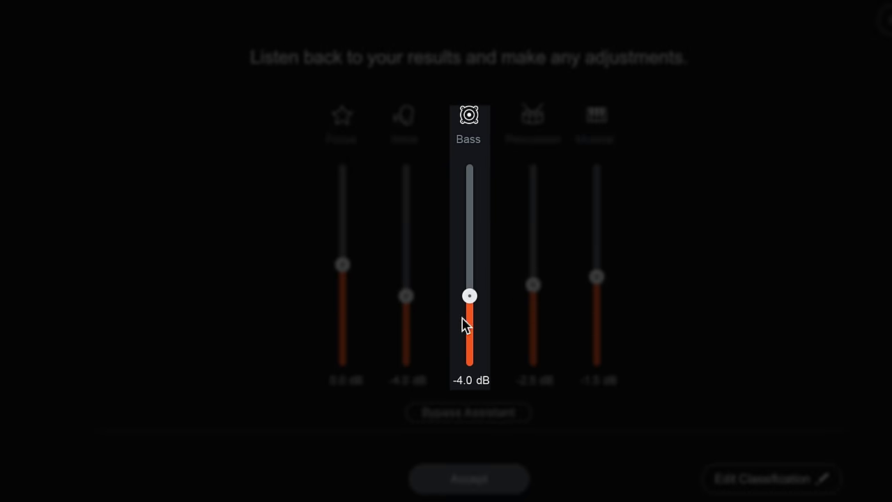
pyautogui.moveTo(470, 297)
pyautogui.mouseDown()
pyautogui.moveTo(476, 176)
pyautogui.moveTo(465, 377)
pyautogui.mouseUp()
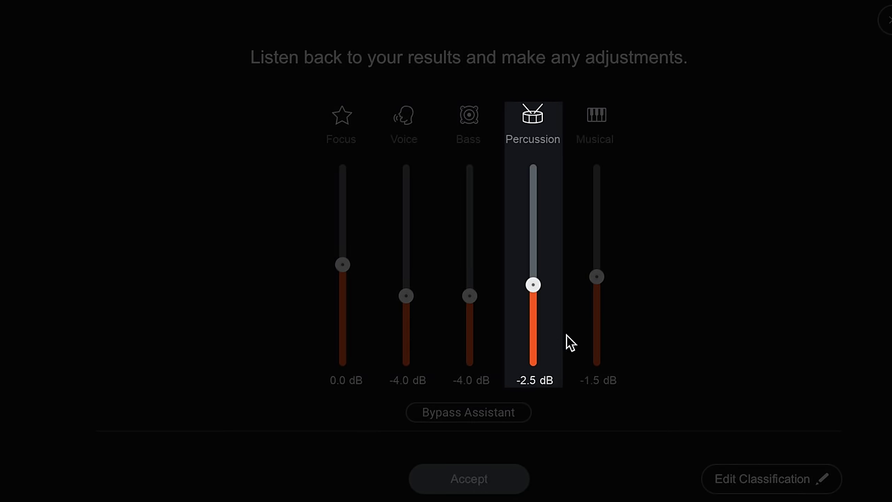
pyautogui.moveTo(534, 291); pyautogui.dragTo(535, 176)
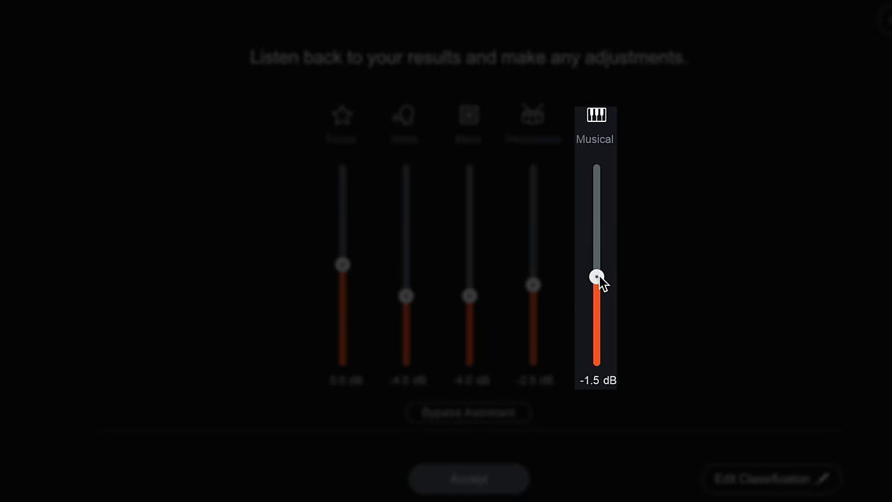
pyautogui.moveTo(598, 277)
pyautogui.mouseDown()
pyautogui.moveTo(606, 168)
pyautogui.moveTo(601, 354)
pyautogui.moveTo(597, 186)
pyautogui.mouseUp()
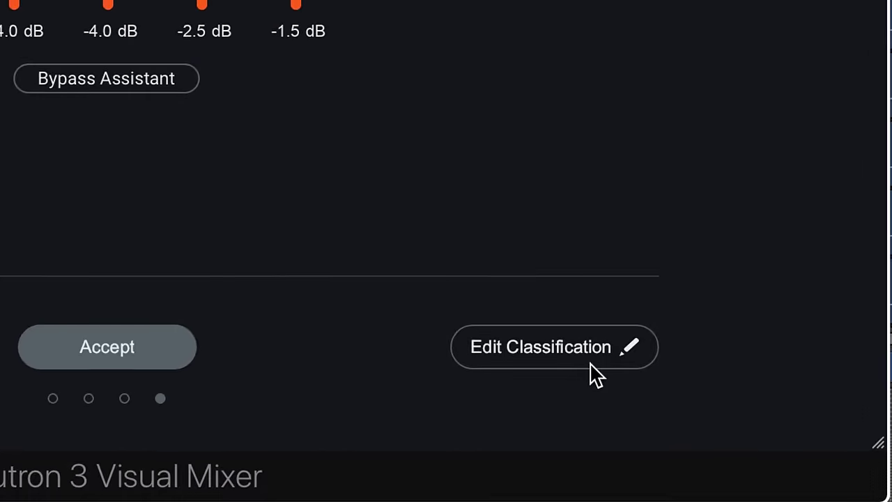
# Change track 10 cs80bass_01's track type from Musical to Bass, then close the classification list.
pyautogui.click(593, 373)
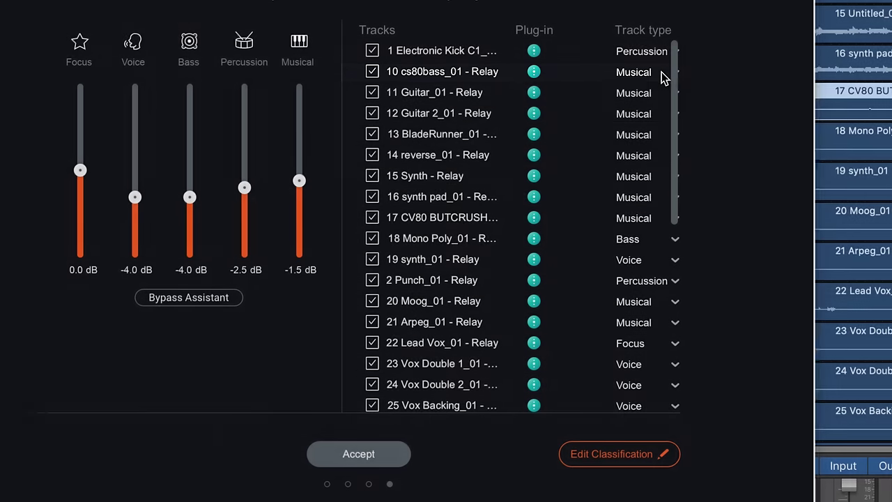
pyautogui.click(661, 72)
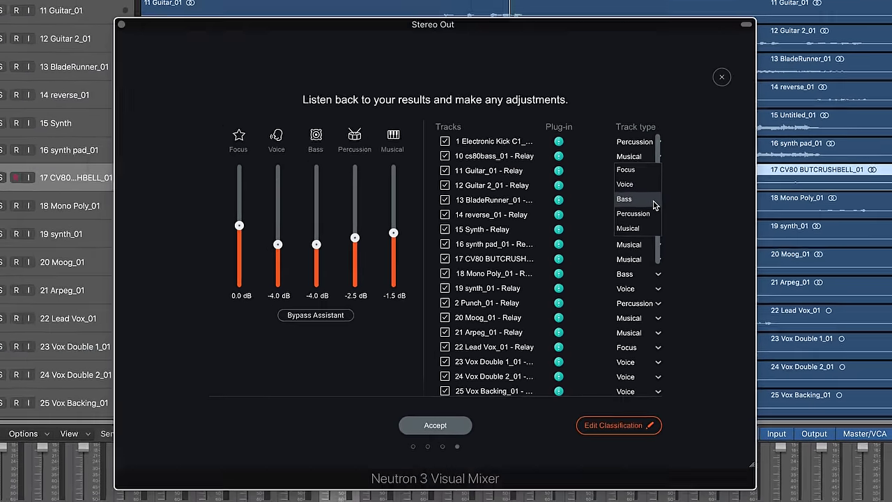
pyautogui.click(648, 132)
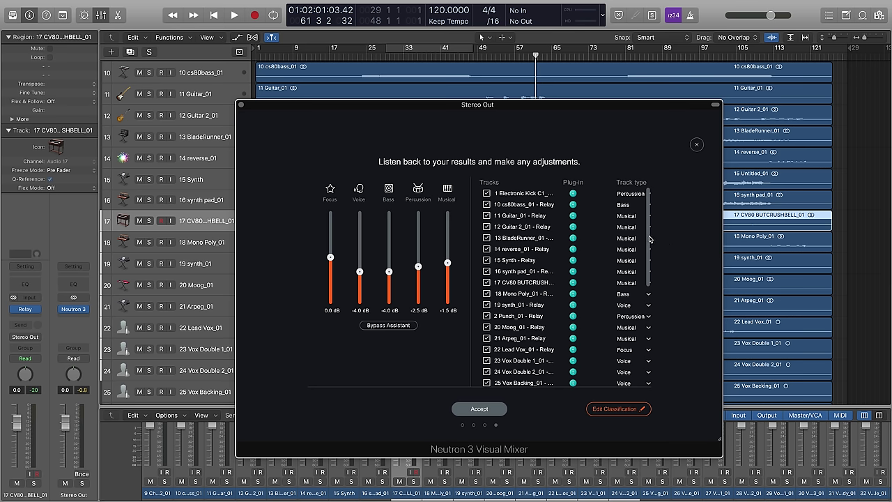
pyautogui.moveTo(649, 239); pyautogui.dragTo(648, 255)
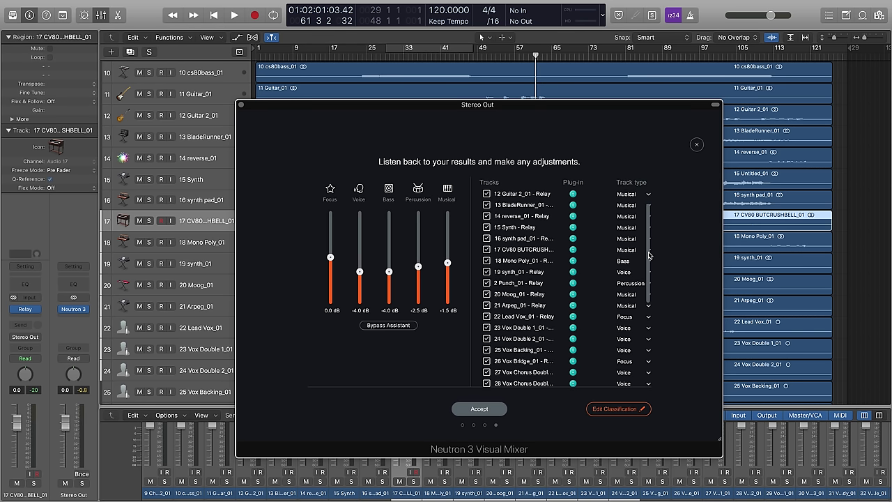
pyautogui.click(616, 409)
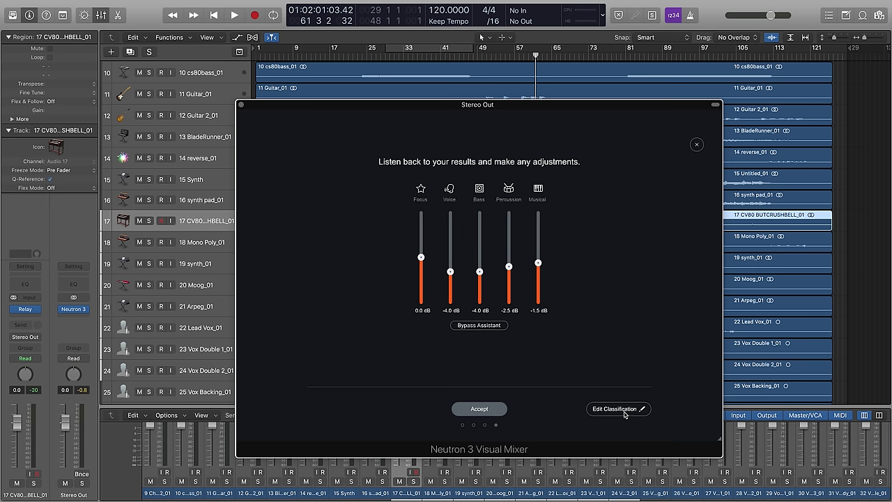
pyautogui.click(198, 185)
pyautogui.click(24, 311)
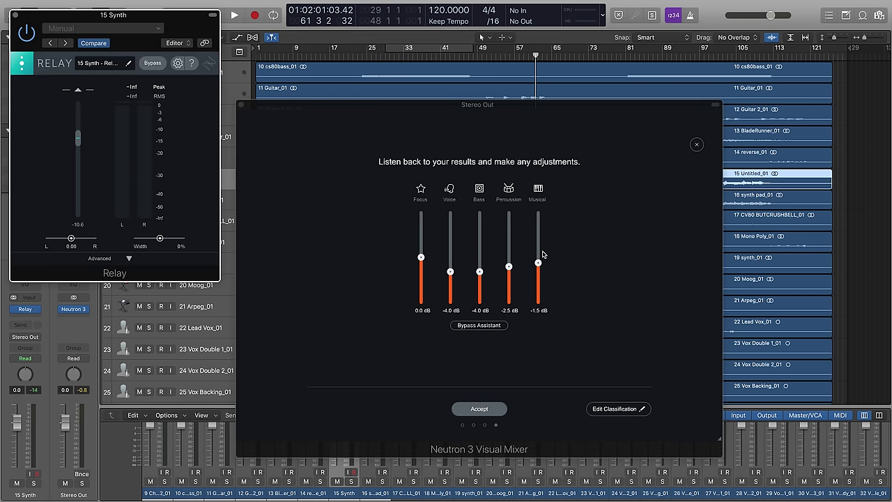
pyautogui.moveTo(537, 263); pyautogui.dragTo(538, 293)
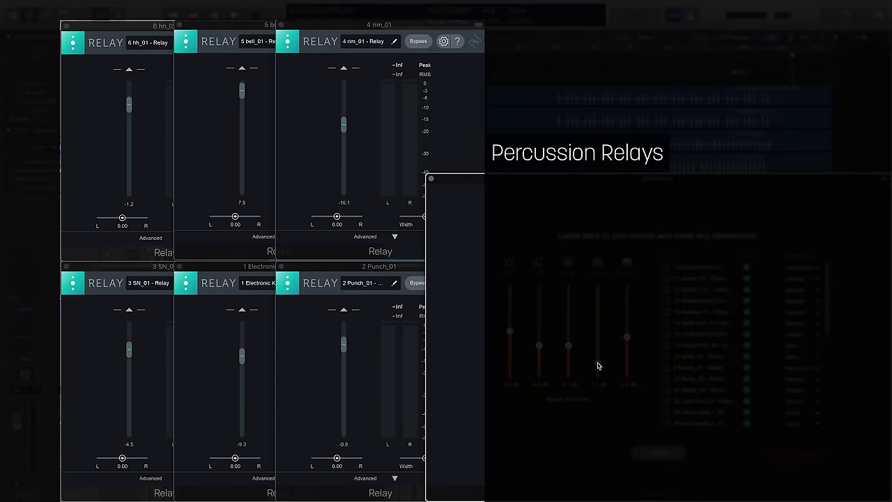
pyautogui.moveTo(598, 362); pyautogui.dragTo(597, 333)
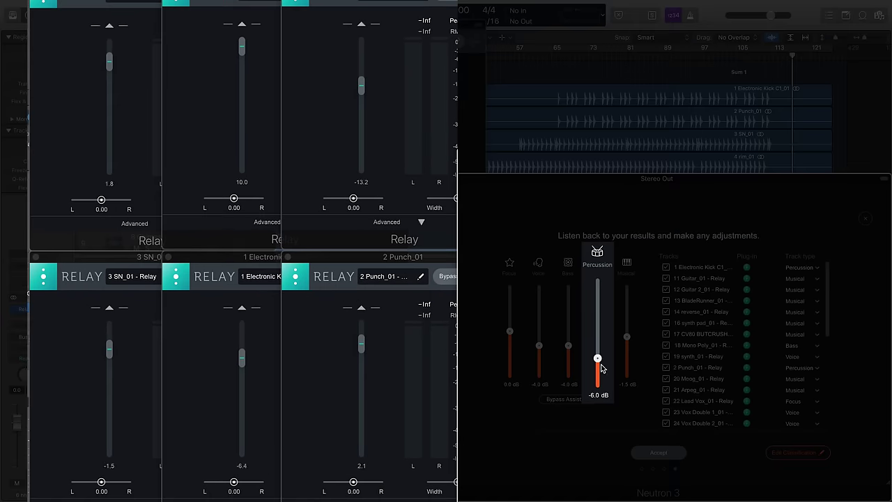
pyautogui.moveTo(600, 364); pyautogui.dragTo(603, 335)
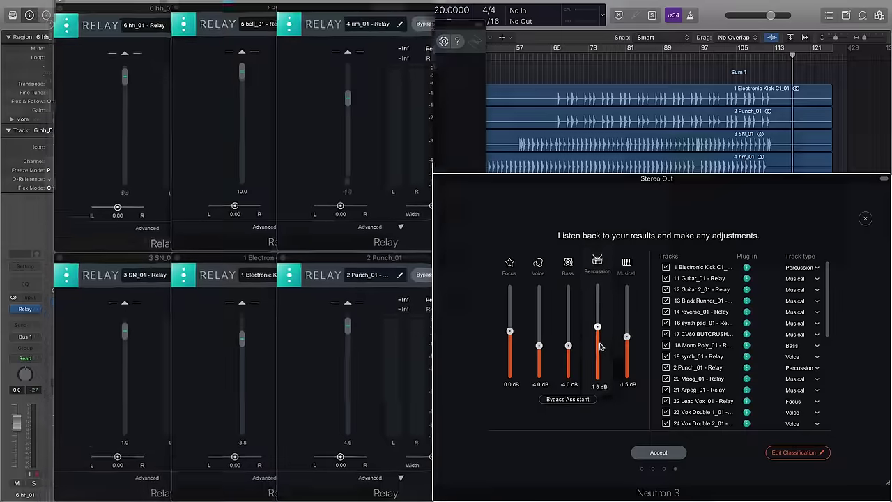
pyautogui.moveTo(603, 338); pyautogui.dragTo(596, 375)
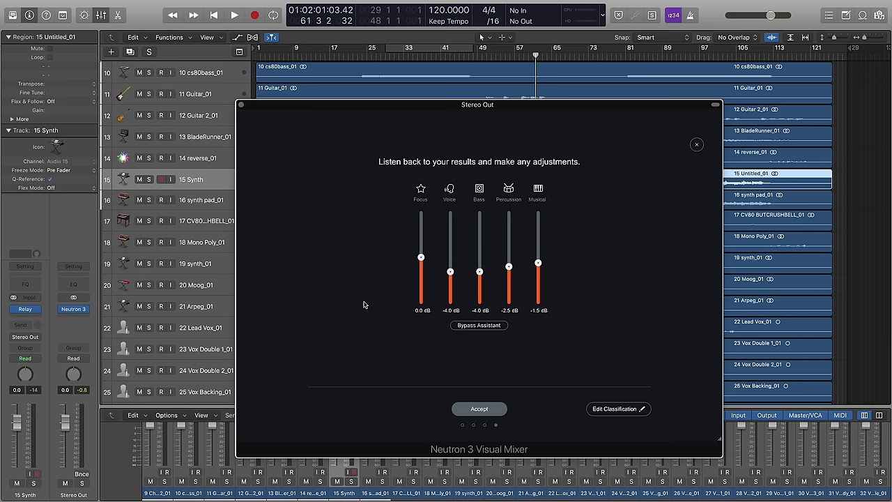
# Loop and play the song while raising the Bass, Musical (2.6 dB) and Focus group levels.
pyautogui.press('c')
pyautogui.moveTo(479, 271); pyautogui.dragTo(479, 264)
pyautogui.press('space')
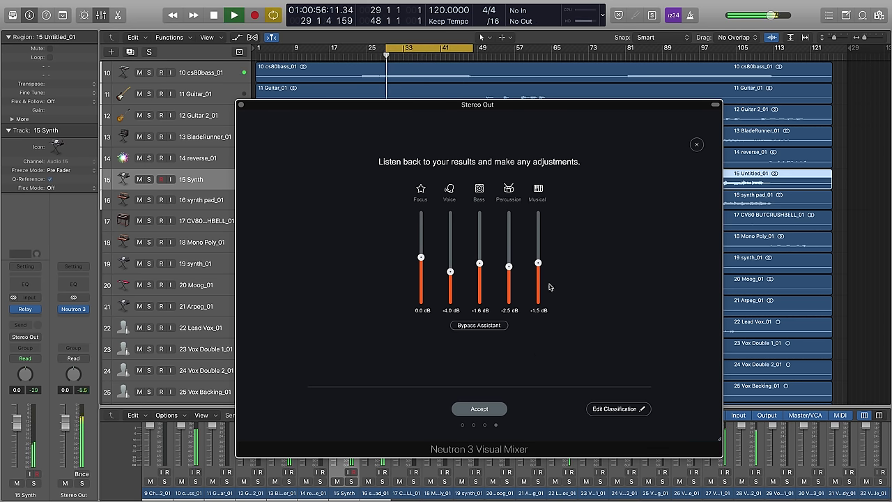
pyautogui.moveTo(538, 263)
pyautogui.mouseDown()
pyautogui.moveTo(538, 247)
pyautogui.moveTo(508, 253)
pyautogui.moveTo(481, 239)
pyautogui.moveTo(480, 260)
pyautogui.mouseUp()
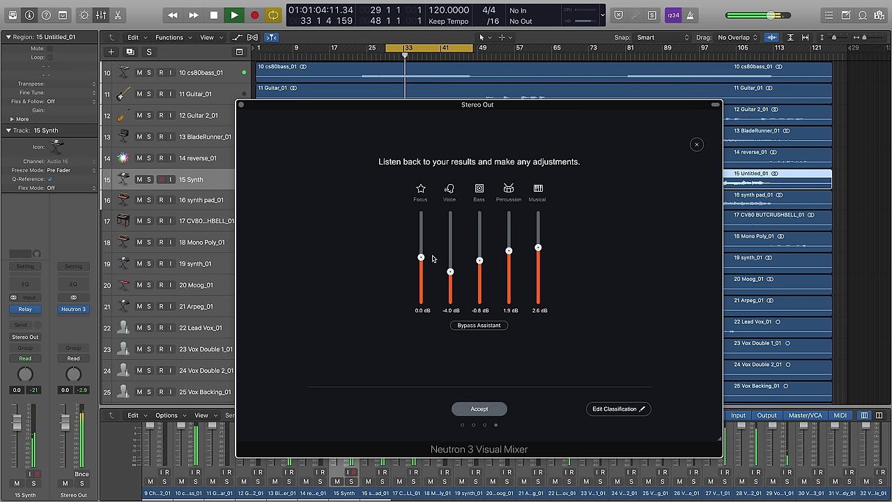
pyautogui.moveTo(421, 257); pyautogui.dragTo(421, 242)
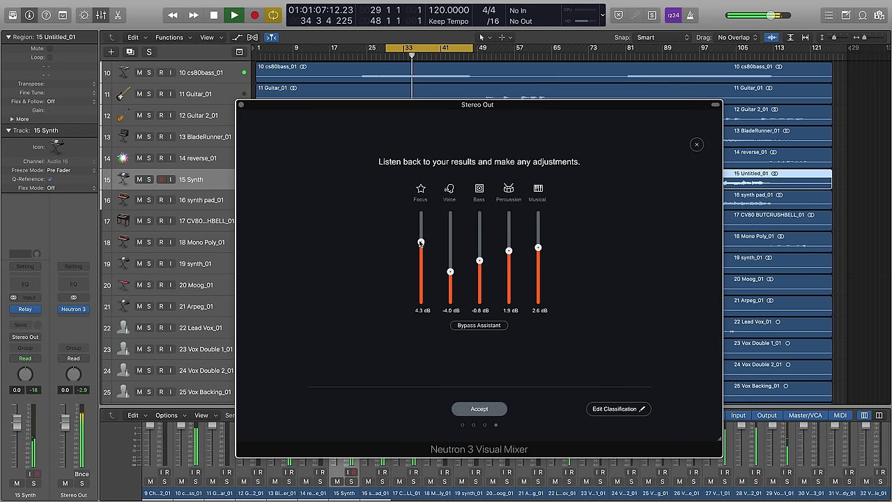
# Compare against the original with Bypass Assistant, turn looping off, and stop playback.
pyautogui.click(479, 325)
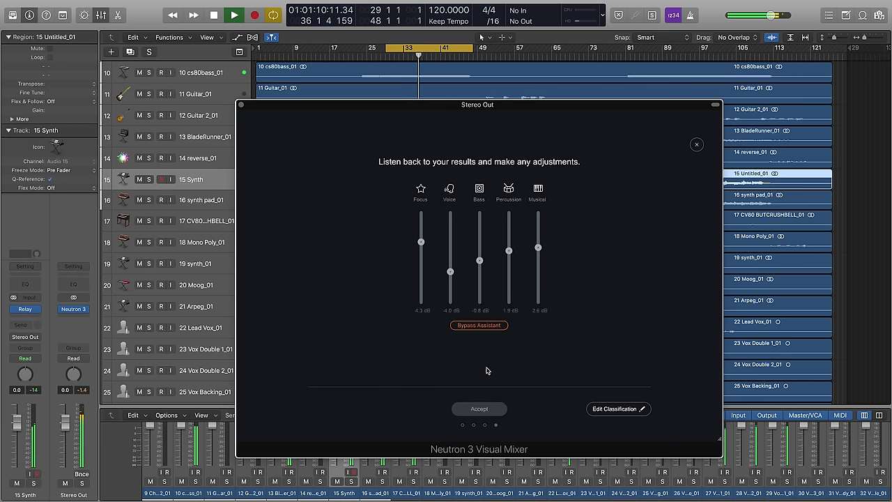
pyautogui.click(481, 325)
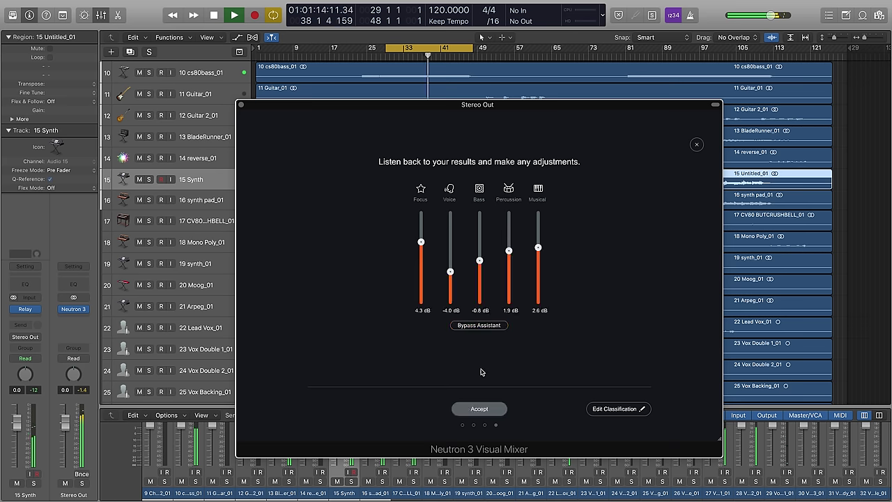
pyautogui.click(479, 328)
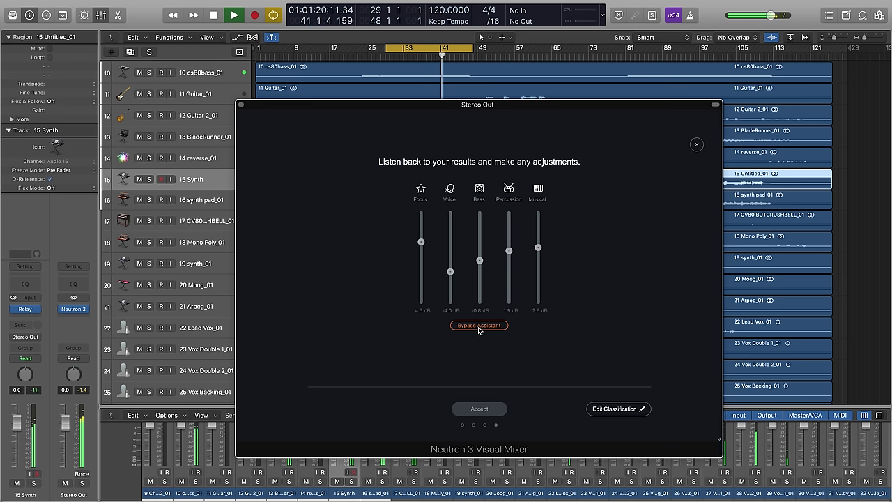
pyautogui.click(478, 326)
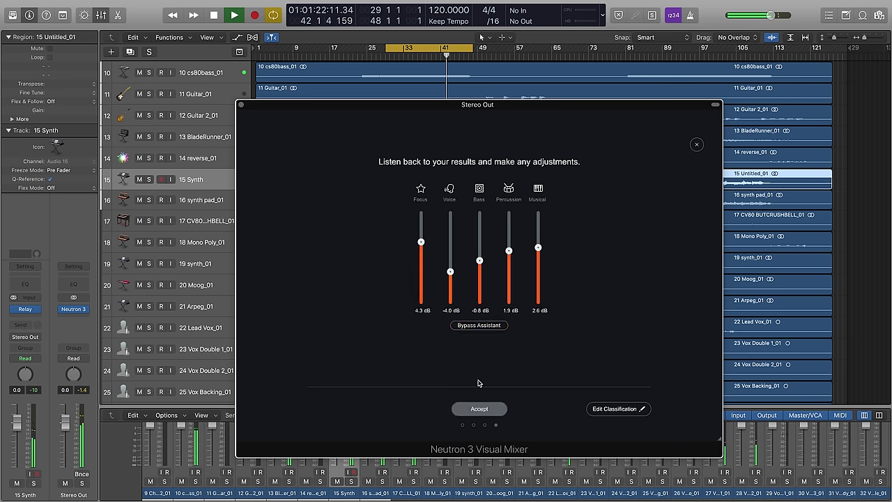
pyautogui.click(479, 326)
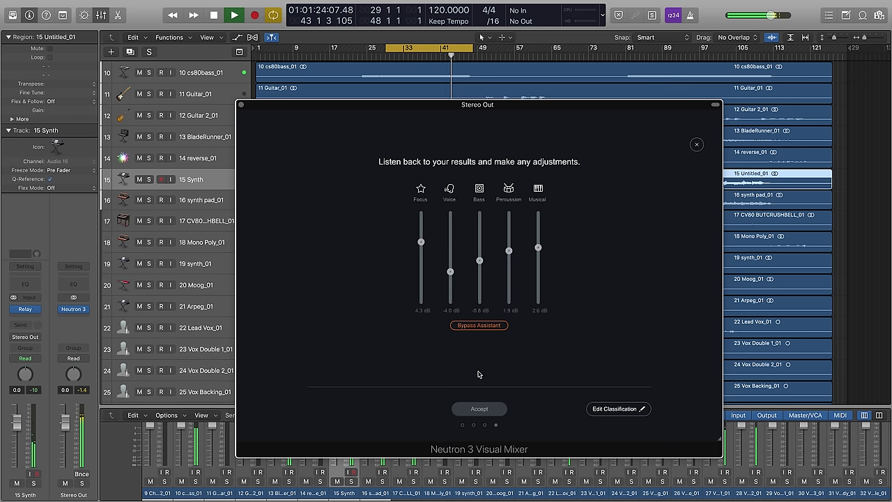
pyautogui.press('c')
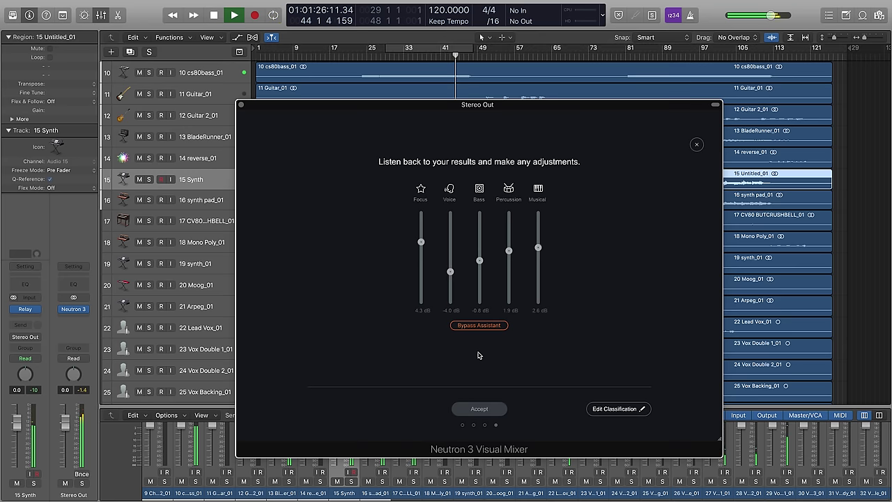
pyautogui.click(479, 326)
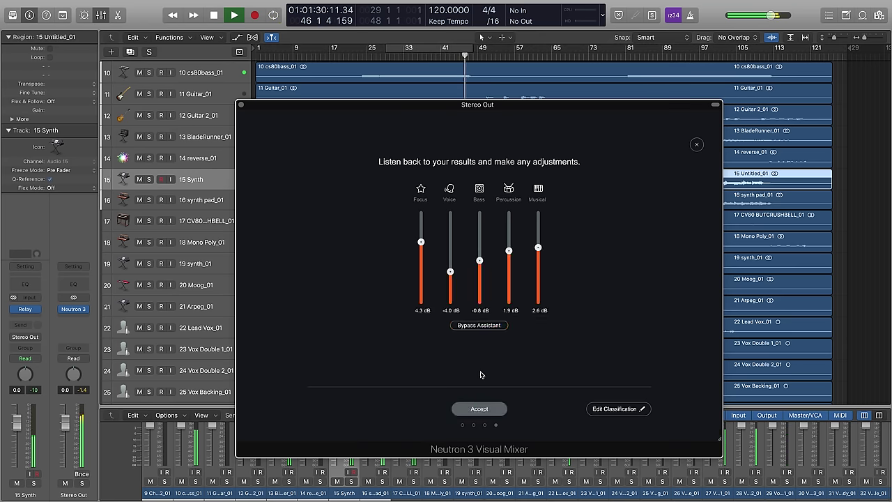
pyautogui.press('space')
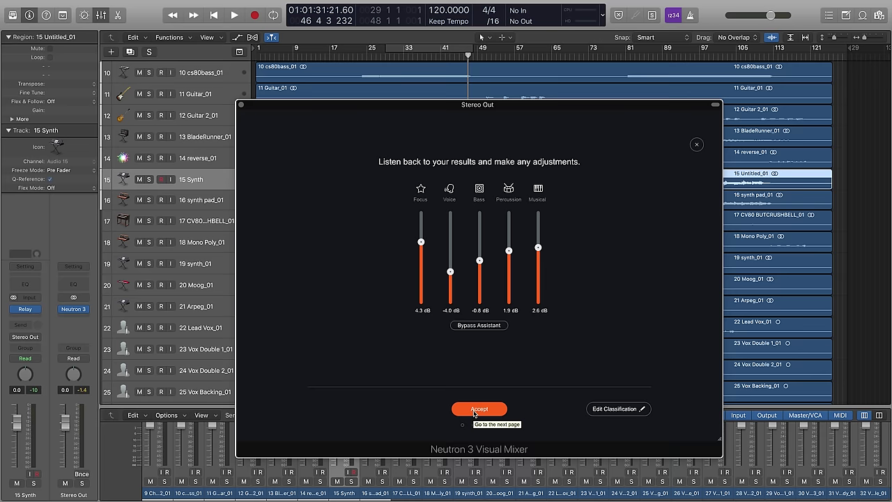
# Accept the assistant's balance into the Visual Mixer, moving the window up-left and enlarging it.
pyautogui.click(474, 411)
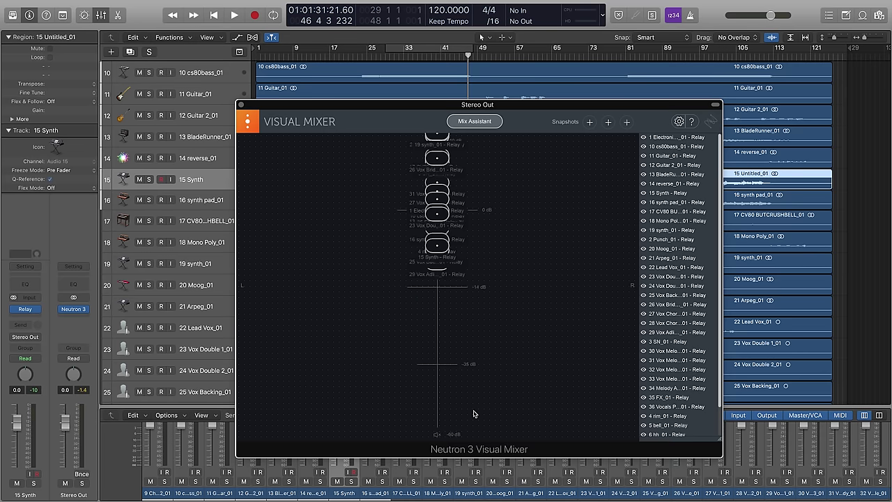
pyautogui.moveTo(406, 108); pyautogui.dragTo(294, 52)
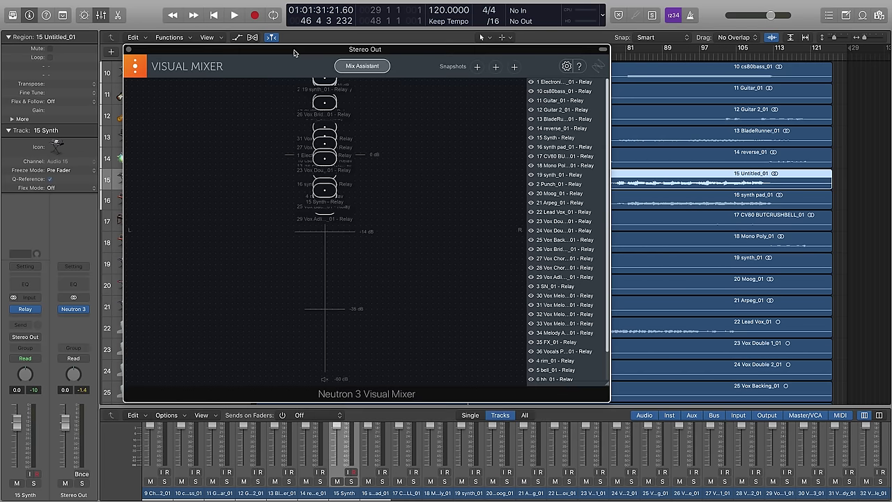
pyautogui.moveTo(608, 385); pyautogui.dragTo(788, 473)
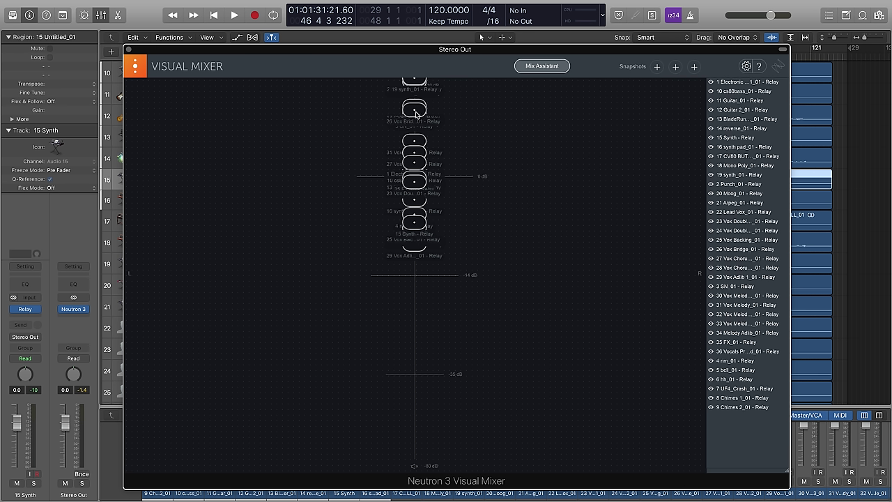
# Reposition the 26 Vox Bridge, 19 synth_01 and 16 synth pad_01 nodes in the mix.
pyautogui.moveTo(416, 113); pyautogui.dragTo(430, 118)
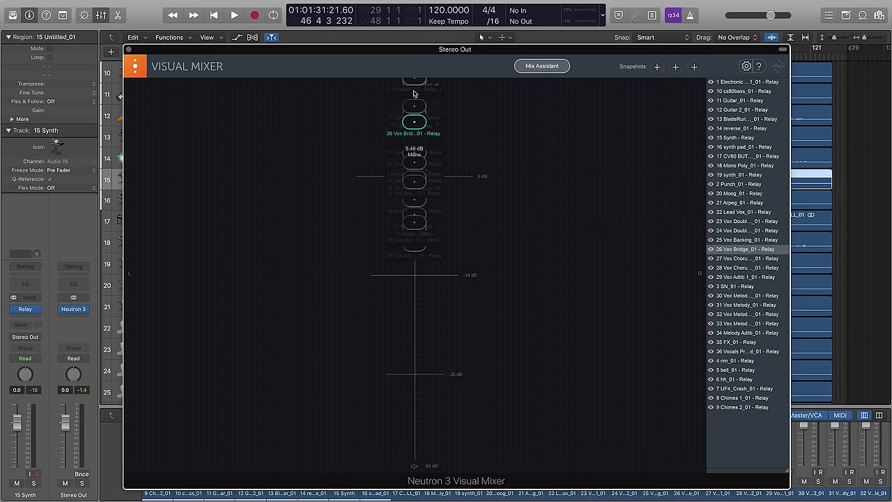
pyautogui.moveTo(413, 85)
pyautogui.mouseDown()
pyautogui.moveTo(457, 115)
pyautogui.moveTo(414, 95)
pyautogui.mouseUp()
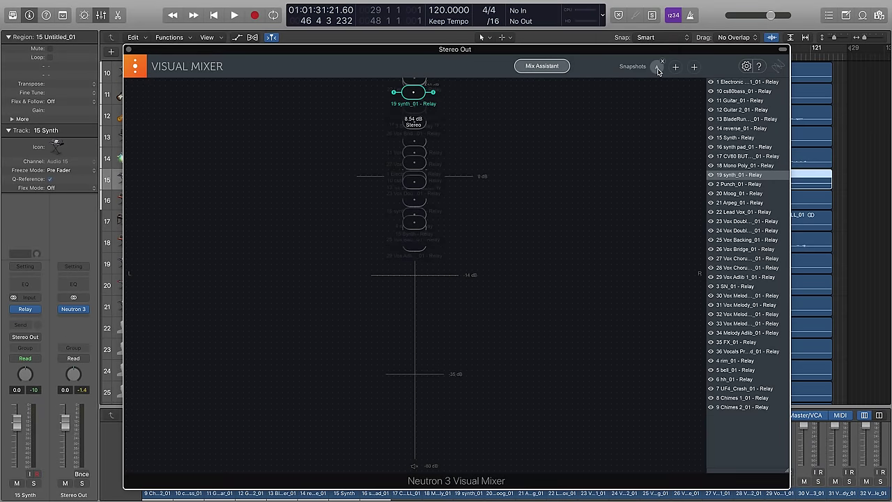
pyautogui.moveTo(633, 207); pyautogui.dragTo(597, 202)
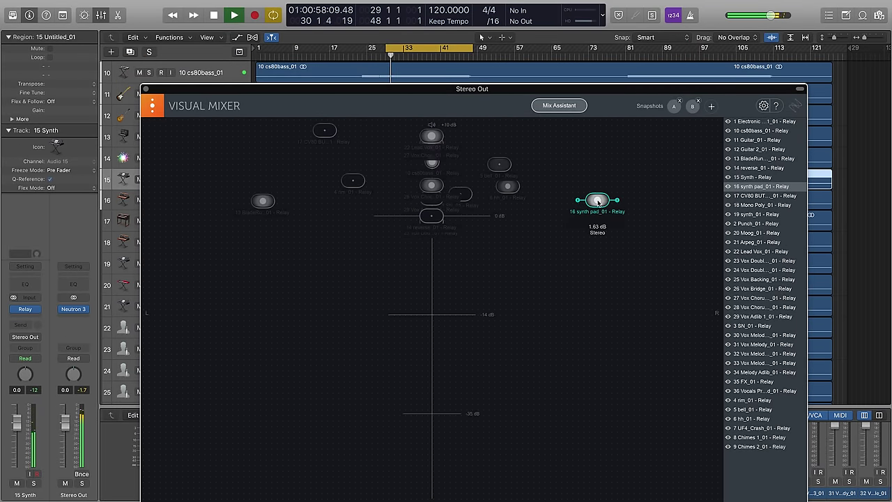
# Move the 13 BladeRunner node, store the layout as snapshot C, and compare snapshots A, B and C.
pyautogui.moveTo(263, 200); pyautogui.dragTo(279, 194)
pyautogui.click(710, 106)
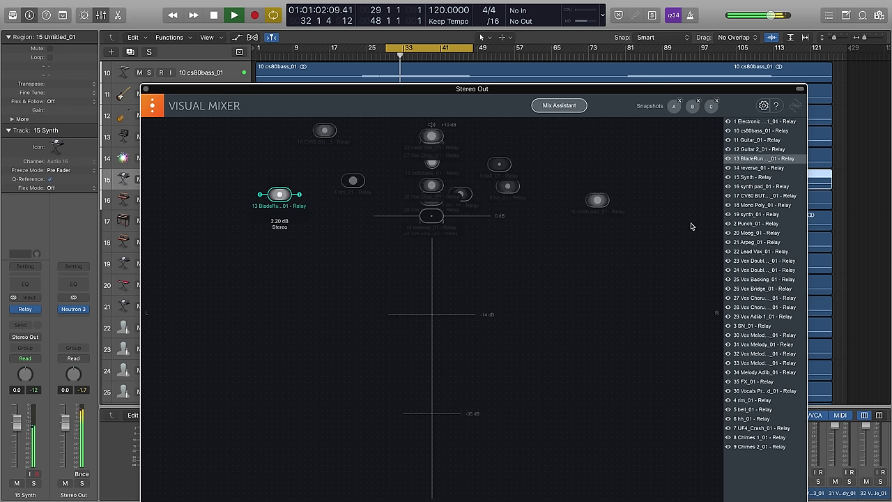
pyautogui.click(674, 107)
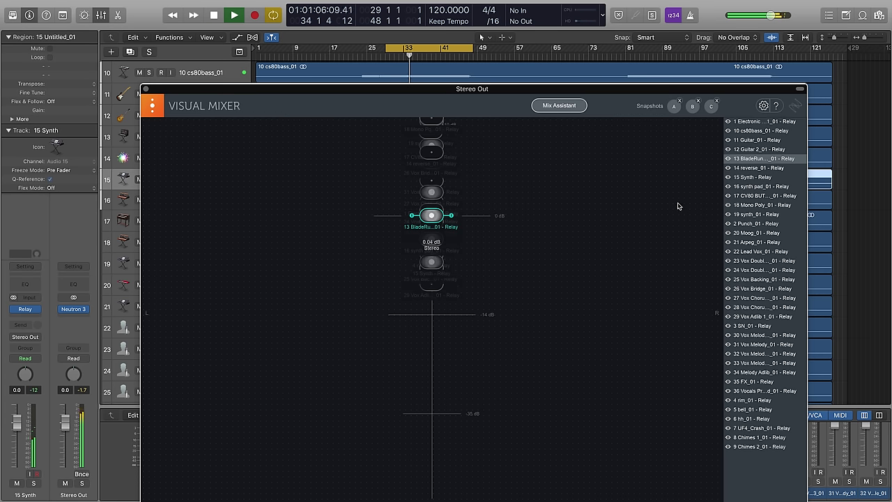
pyautogui.click(693, 109)
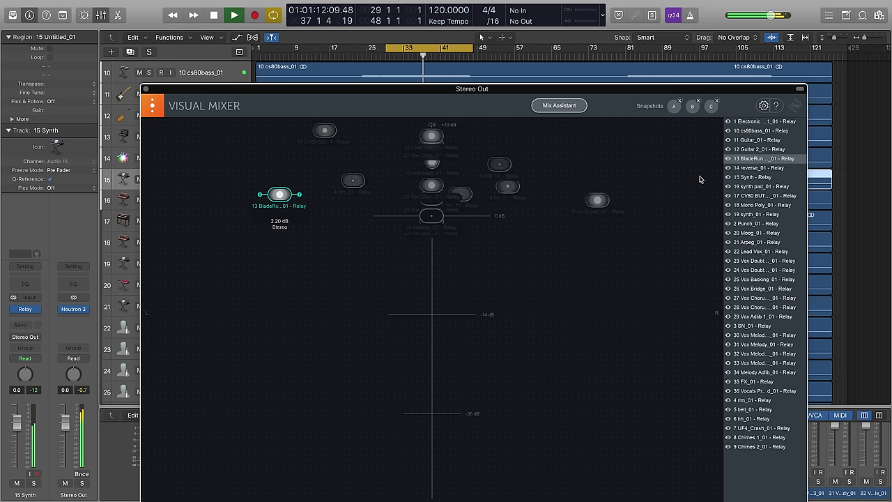
pyautogui.click(675, 108)
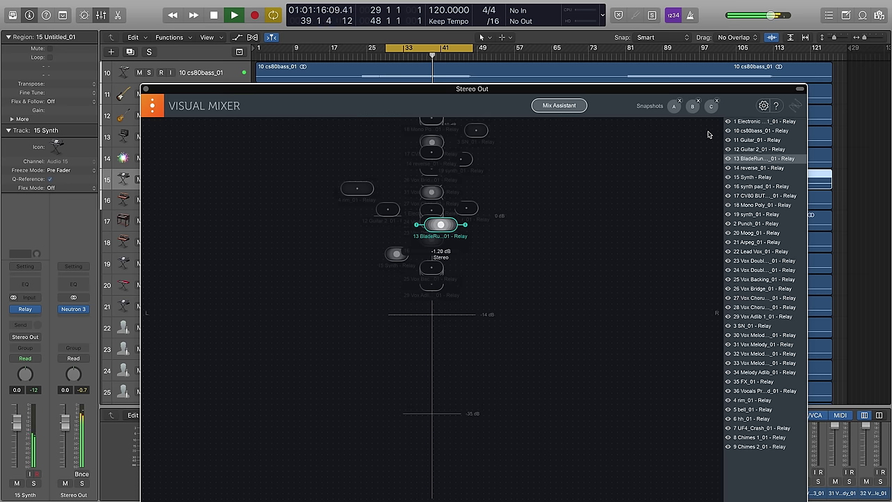
pyautogui.click(711, 114)
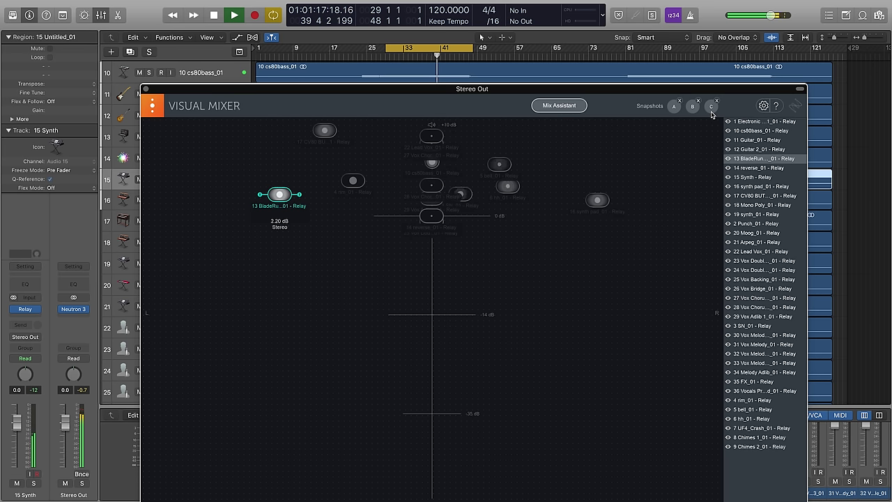
pyautogui.click(691, 107)
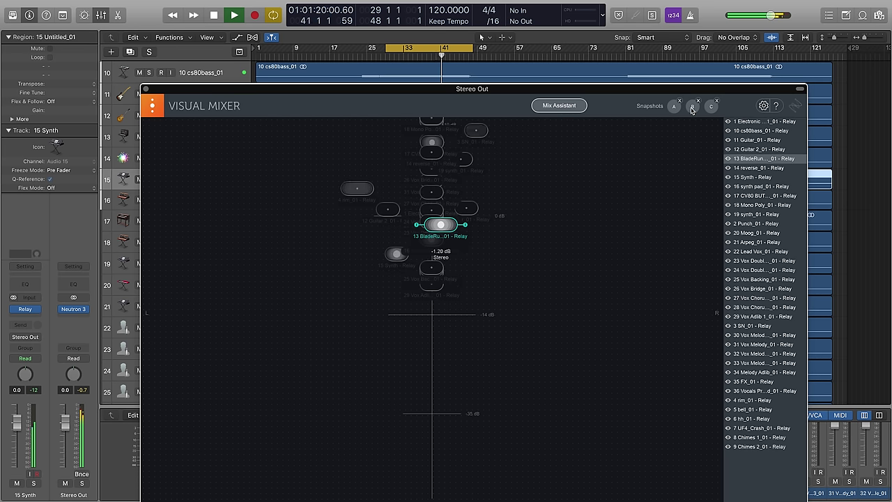
pyautogui.click(673, 106)
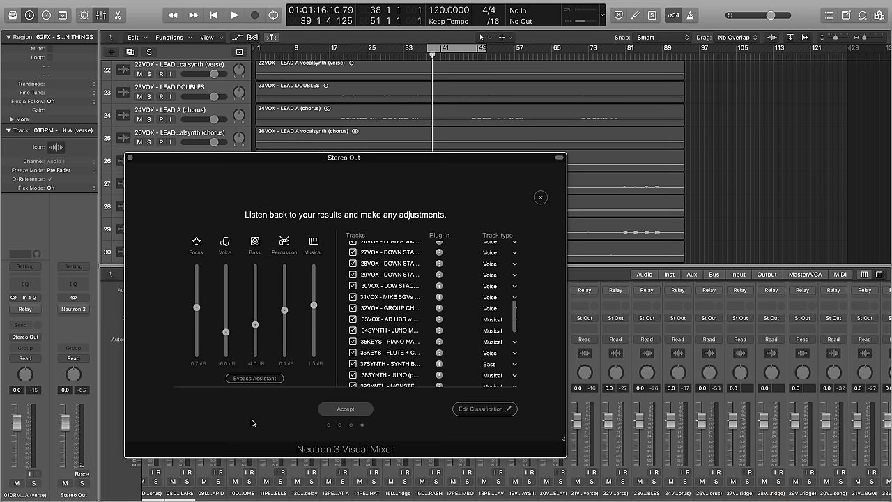
# Play the song and toggle Bypass Assistant repeatedly, ending with the assistant's balance active.
pyautogui.click(250, 427)
pyautogui.press('space')
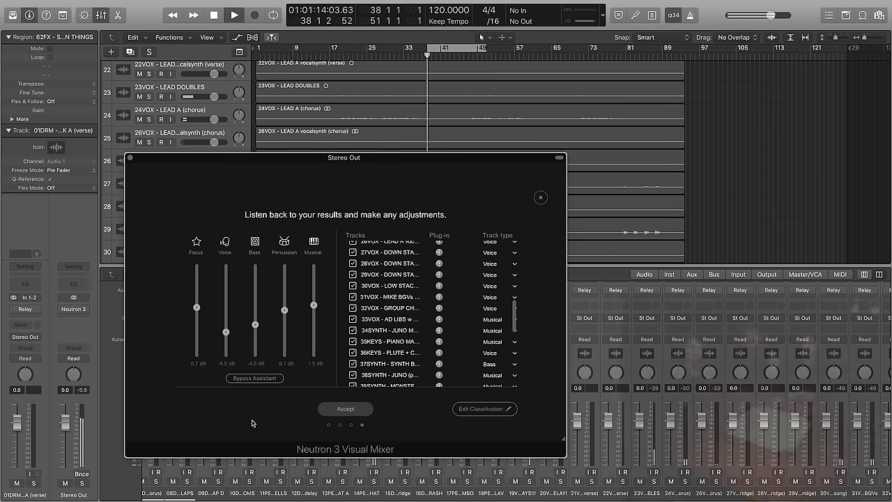
pyautogui.click(255, 379)
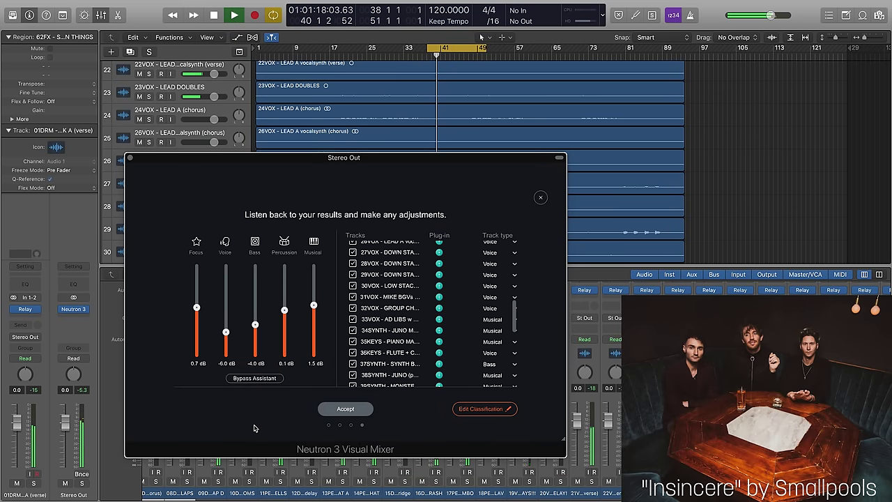
pyautogui.click(254, 380)
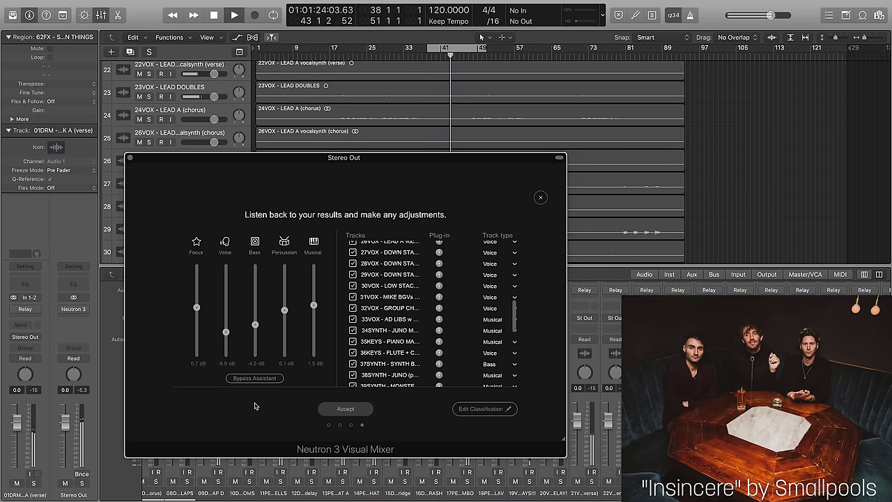
pyautogui.click(254, 380)
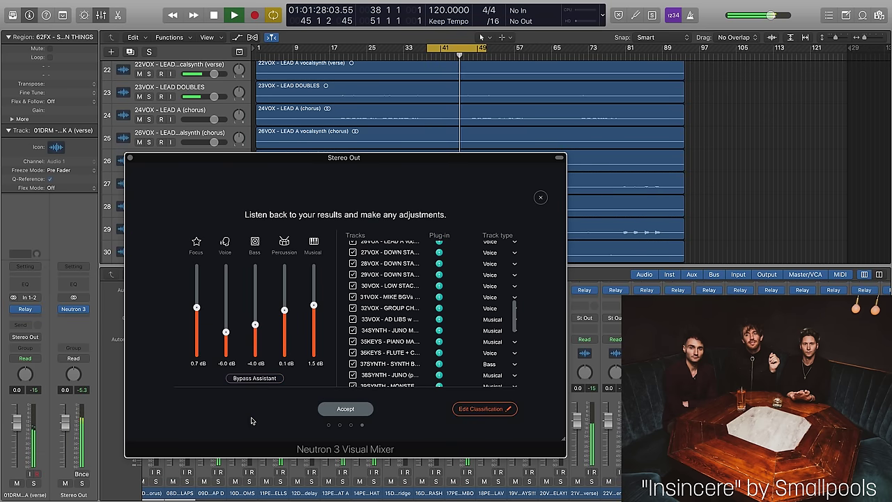
pyautogui.click(255, 379)
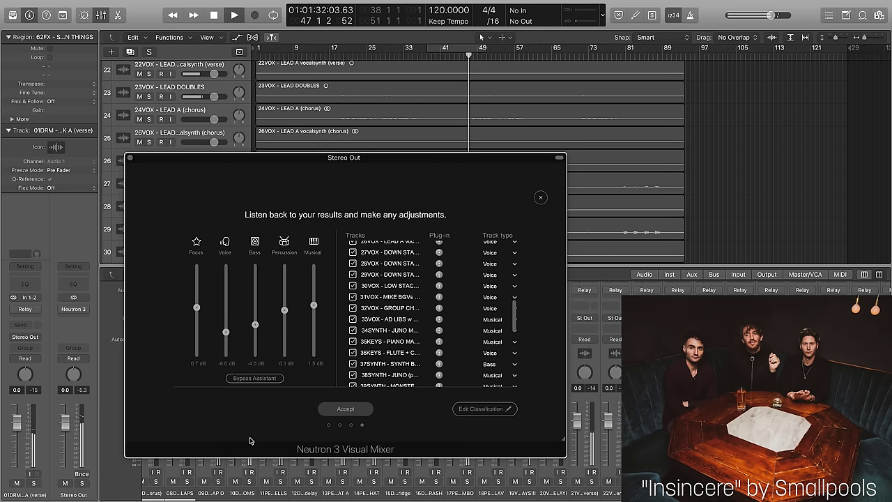
pyautogui.click(256, 379)
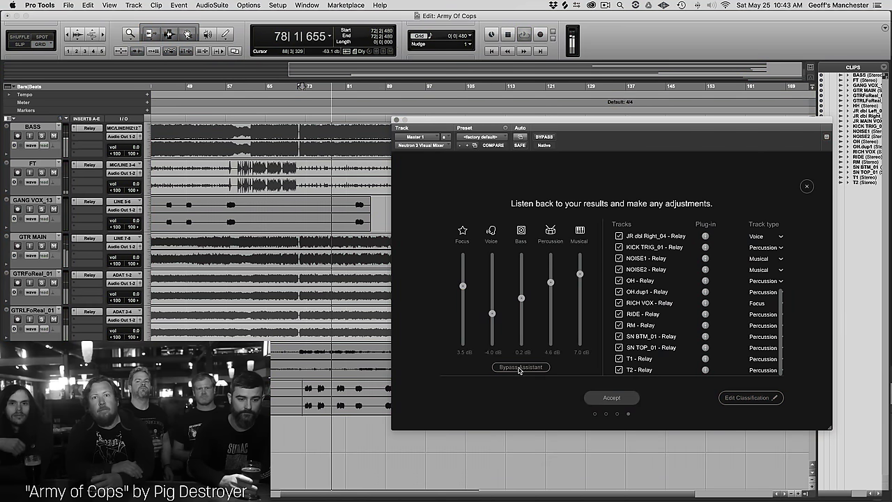
# In Pro Tools, toggle Bypass Assistant during playback, ending with the balanced mix restored.
pyautogui.click(520, 367)
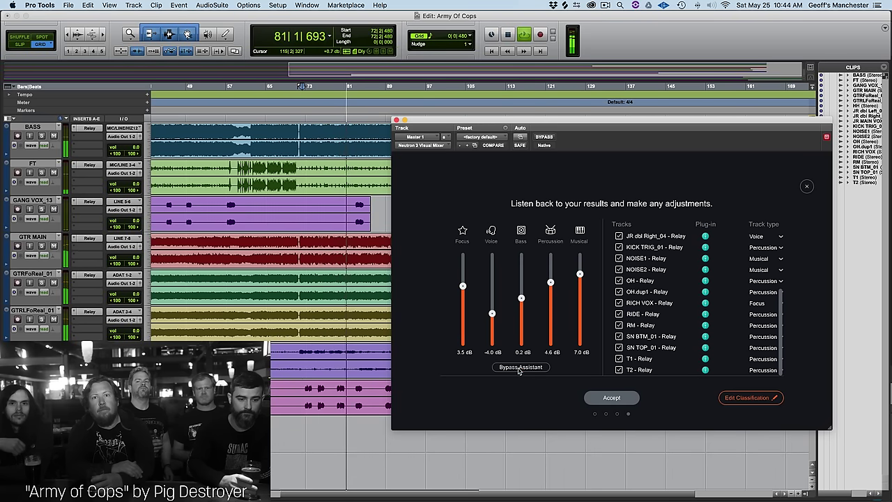
pyautogui.click(520, 367)
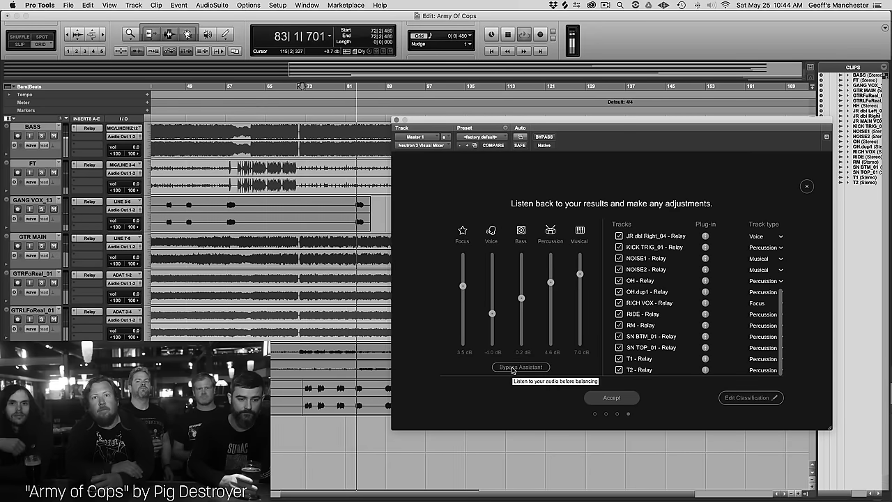
pyautogui.click(512, 369)
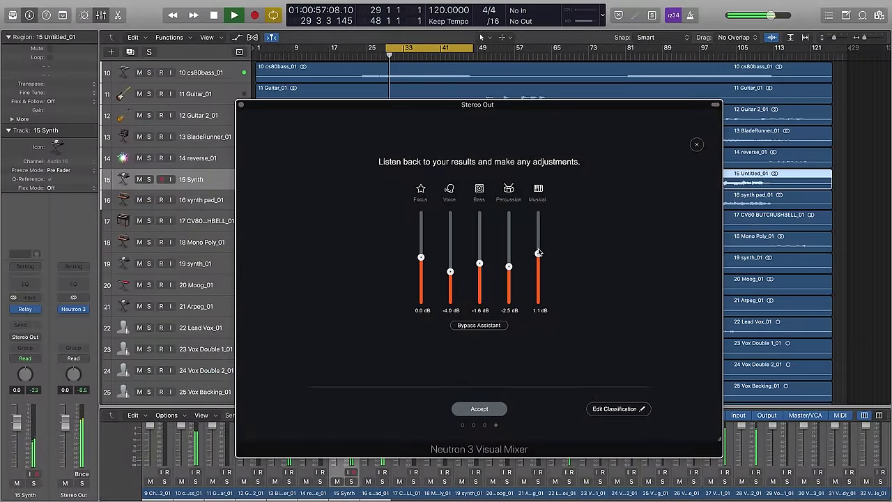
# Raise the Musical group level to 2.6 dB.
pyautogui.moveTo(538, 252); pyautogui.dragTo(479, 261)
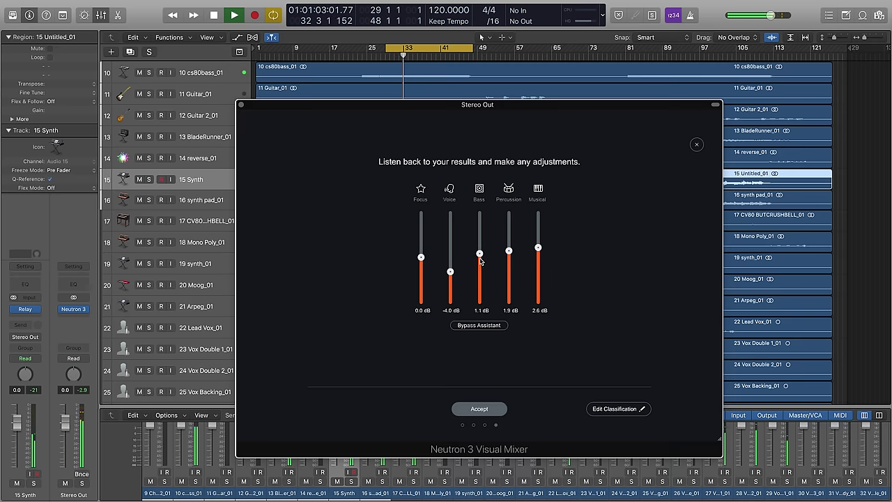